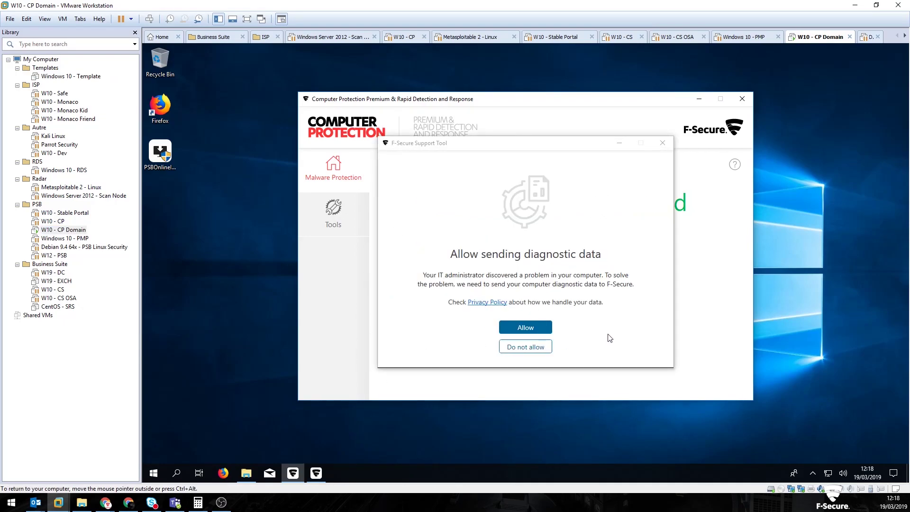
# Allow the F-Secure Support Tool in the W10 - CP Domain VM to send diagnostic data
pyautogui.click(524, 328)
# Open WIN-W10-CP's device details in the portal and look over its Fsdiag operation
pyautogui.moveTo(105, 502)
pyautogui.click(146, 463)
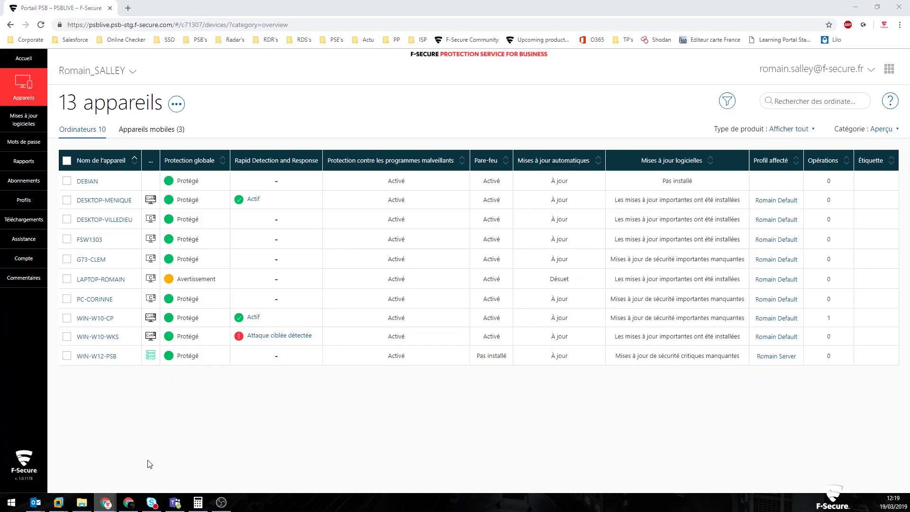
pyautogui.click(93, 318)
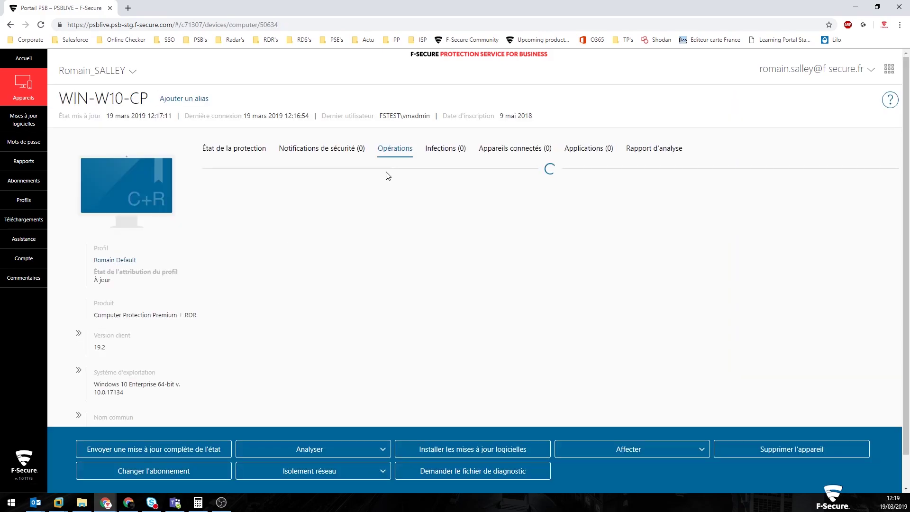
pyautogui.doubleClick(206, 182)
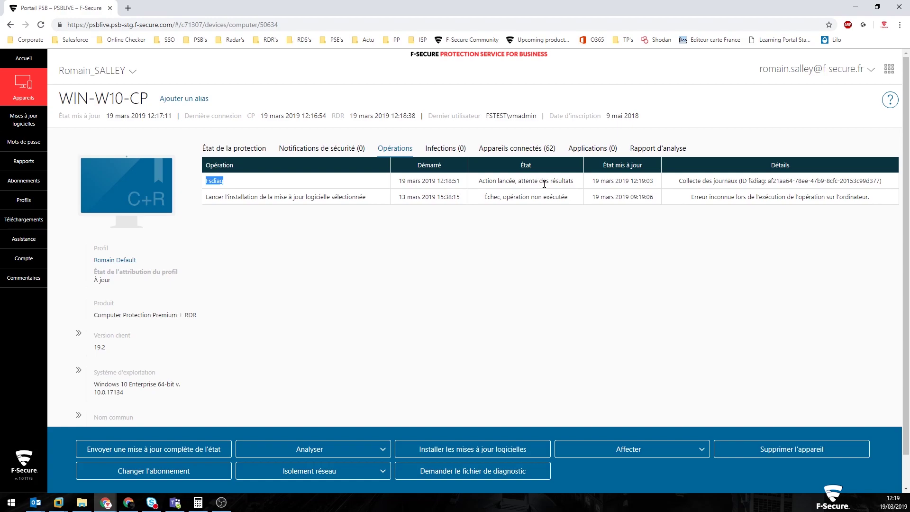
pyautogui.click(471, 252)
# Select the fsdiag ID in the operation details, then go to Assistance et documentation
pyautogui.moveTo(749, 181); pyautogui.dragTo(879, 184)
pyautogui.click(278, 196)
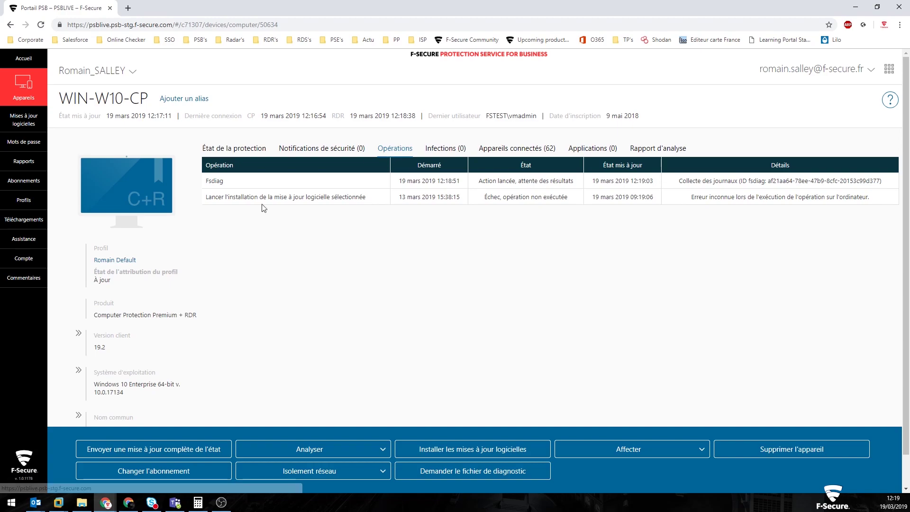
pyautogui.click(22, 239)
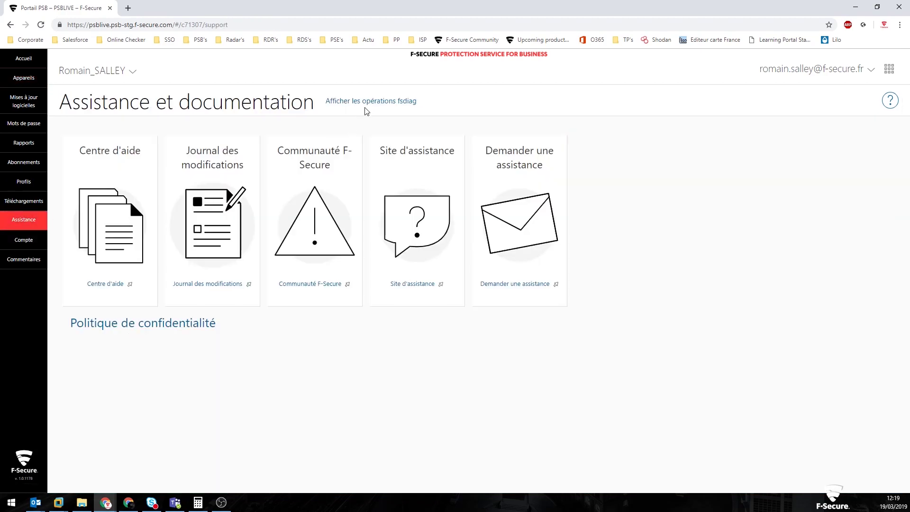
pyautogui.click(378, 104)
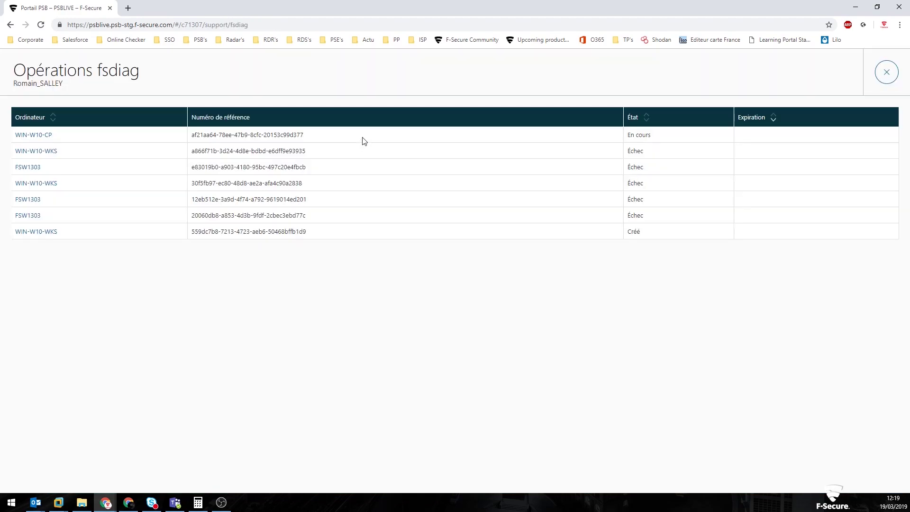
pyautogui.moveTo(15, 135); pyautogui.dragTo(324, 137)
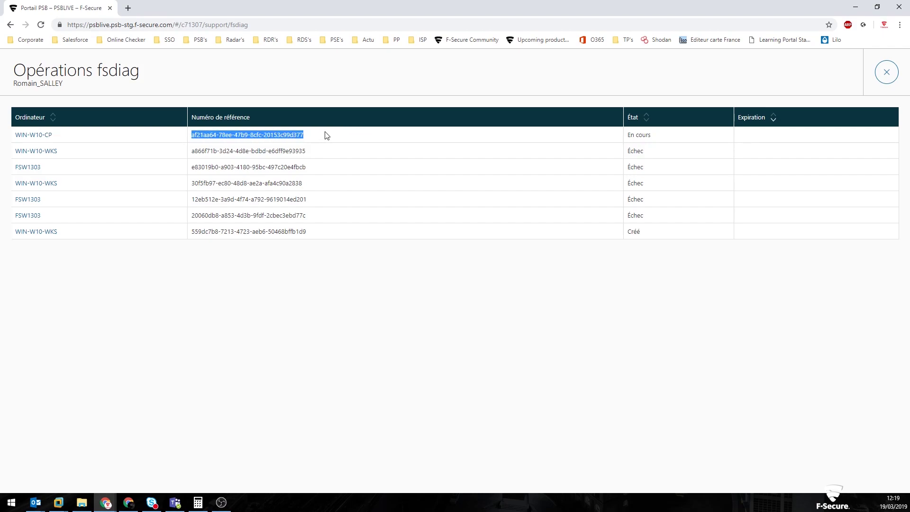
pyautogui.click(275, 133)
pyautogui.moveTo(307, 137); pyautogui.dragTo(190, 138)
pyautogui.hotkey('ctrl', 'c')
pyautogui.click(886, 72)
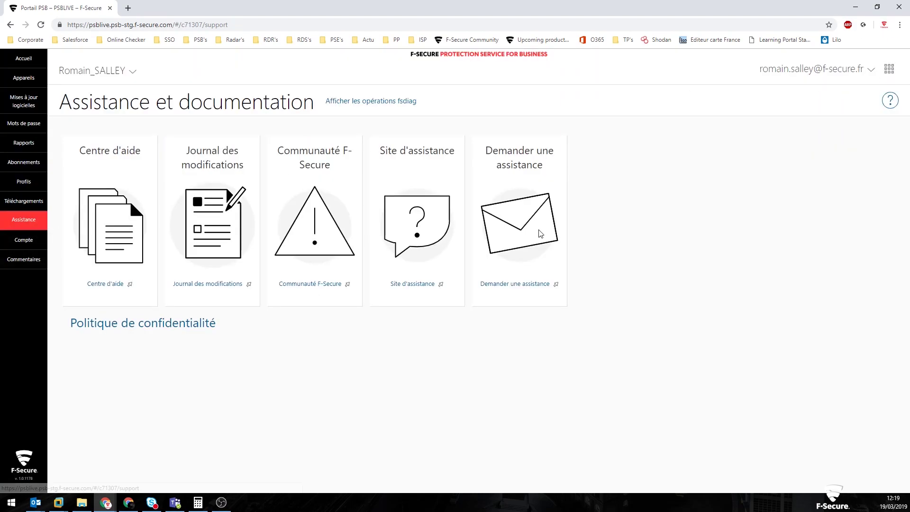
# Start a new support request and paste the fsdiag reference ID into the problem description
pyautogui.click(520, 285)
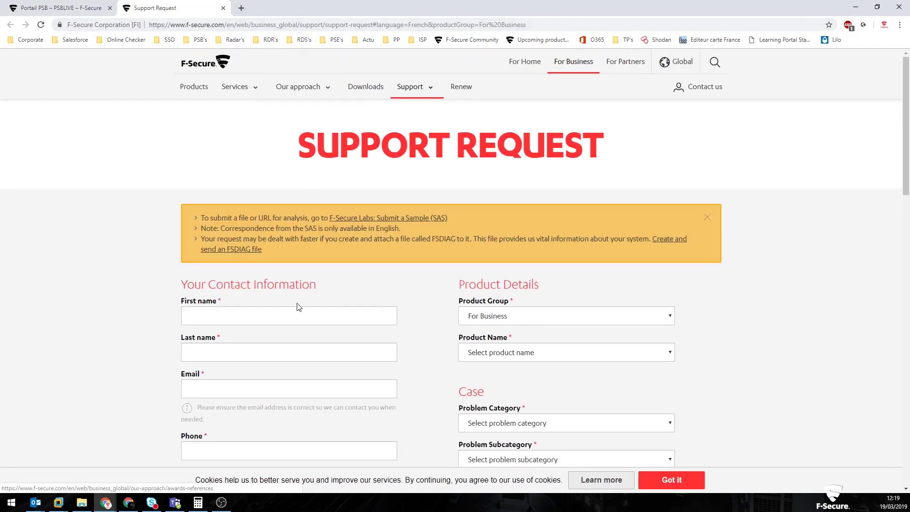
pyautogui.scroll(-3, 304, 300)
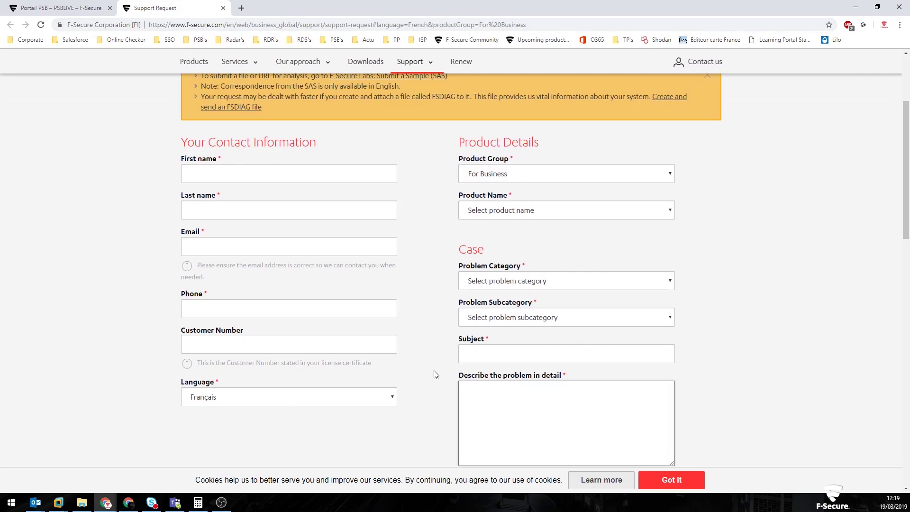
pyautogui.hotkey('ctrl', 'v')
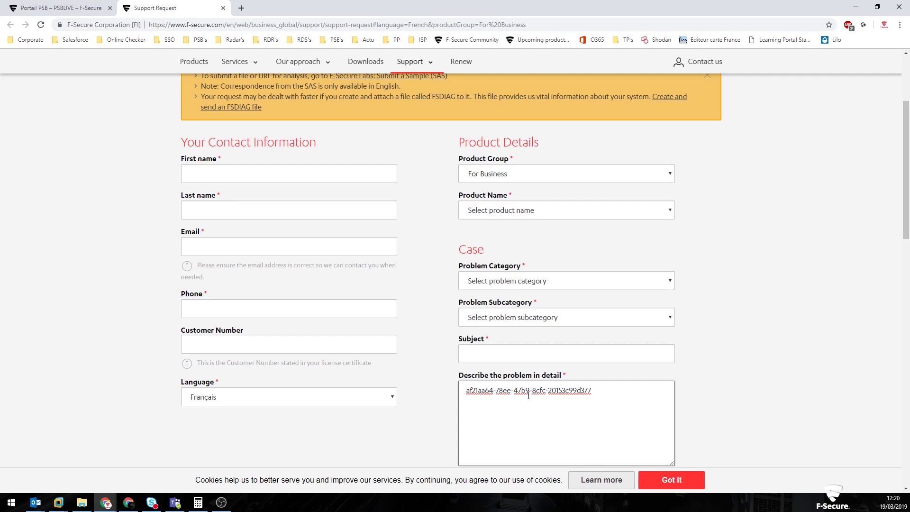
pyautogui.scroll(1, 426, 219)
pyautogui.scroll(-1, 444, 254)
# Move to the Customer Number field and look through the rest of the form
pyautogui.click(204, 341)
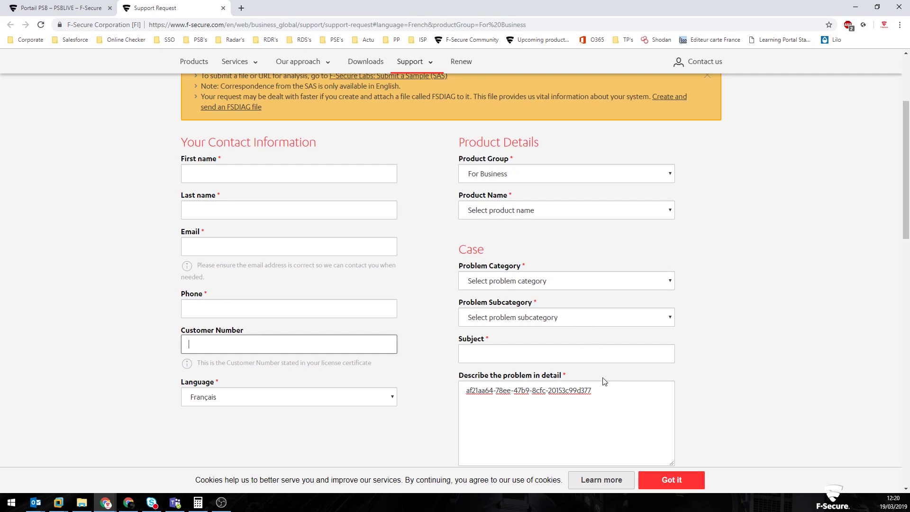
pyautogui.scroll(-2, 549, 215)
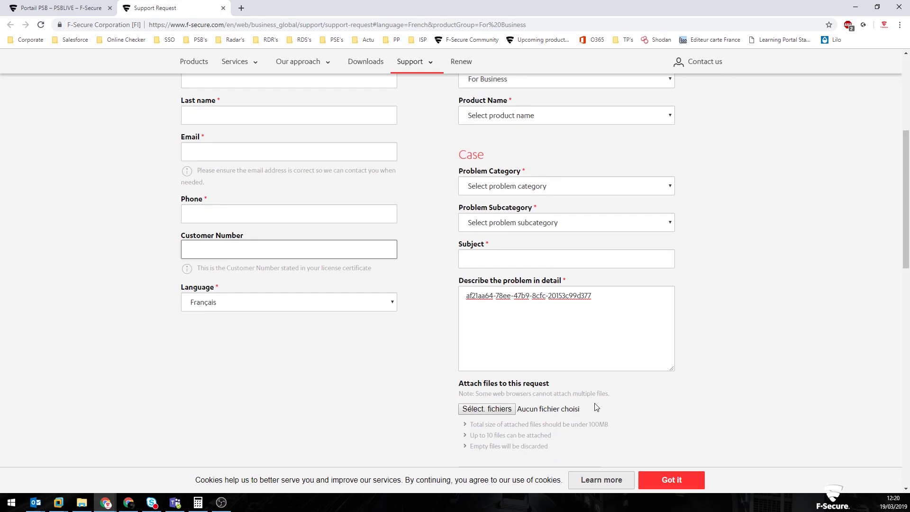
pyautogui.scroll(-2, 578, 342)
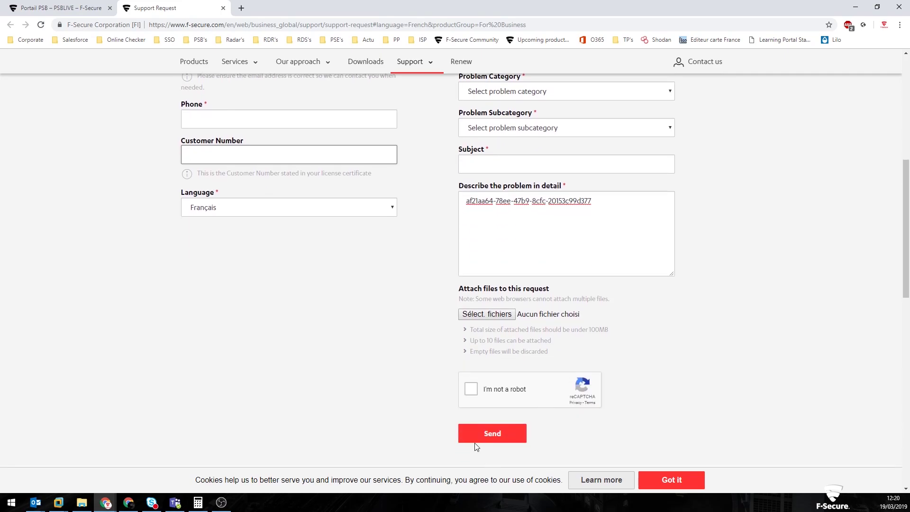
pyautogui.scroll(5, 713, 332)
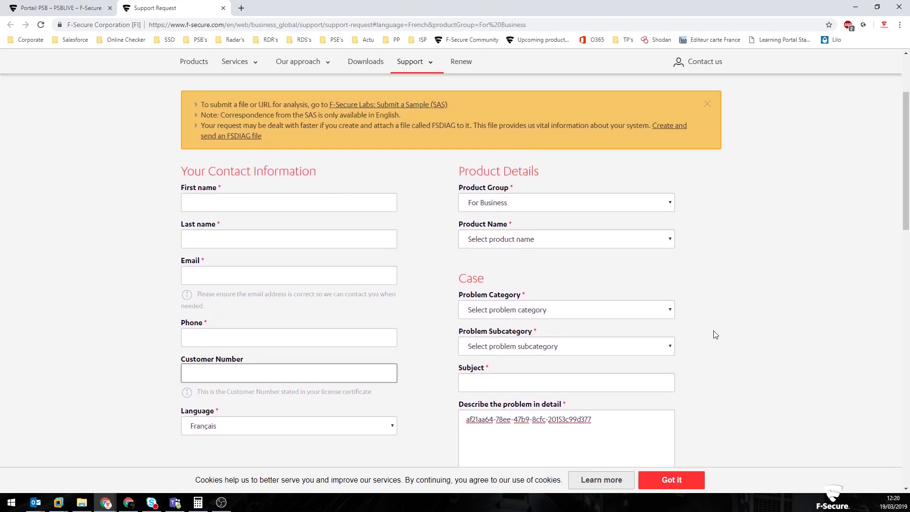
pyautogui.scroll(-1, 715, 335)
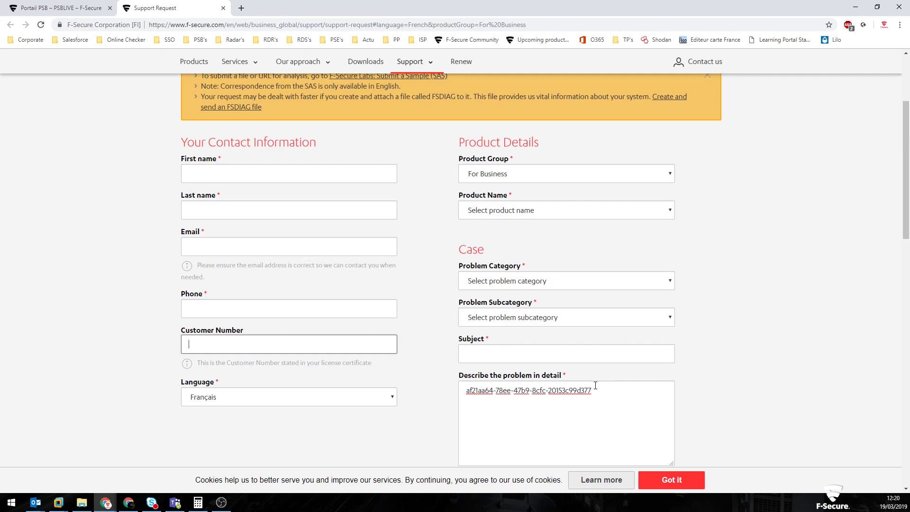
# Return to the portal's device list, briefly tick WIN-W12-PSB, then bring up VMware Workstation
pyautogui.click(56, 7)
pyautogui.click(26, 78)
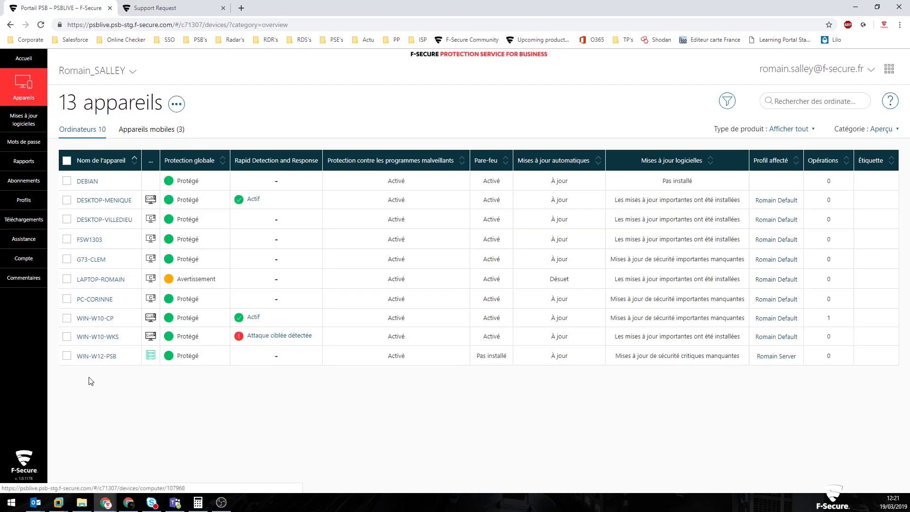
pyautogui.click(69, 356)
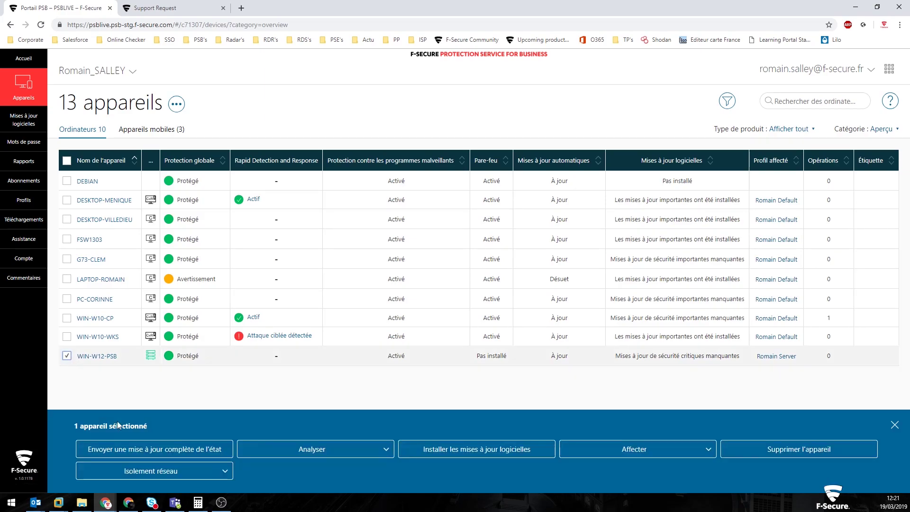
pyautogui.click(67, 357)
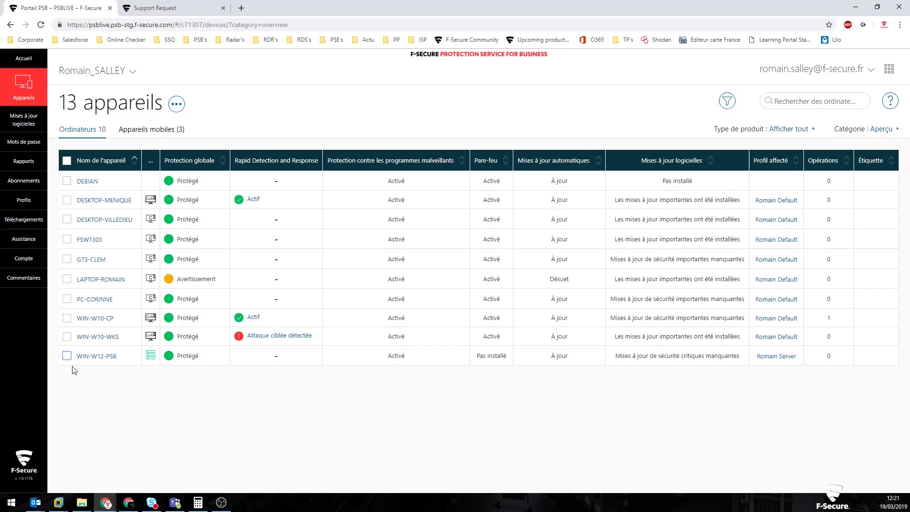
pyautogui.click(69, 506)
pyautogui.click(93, 457)
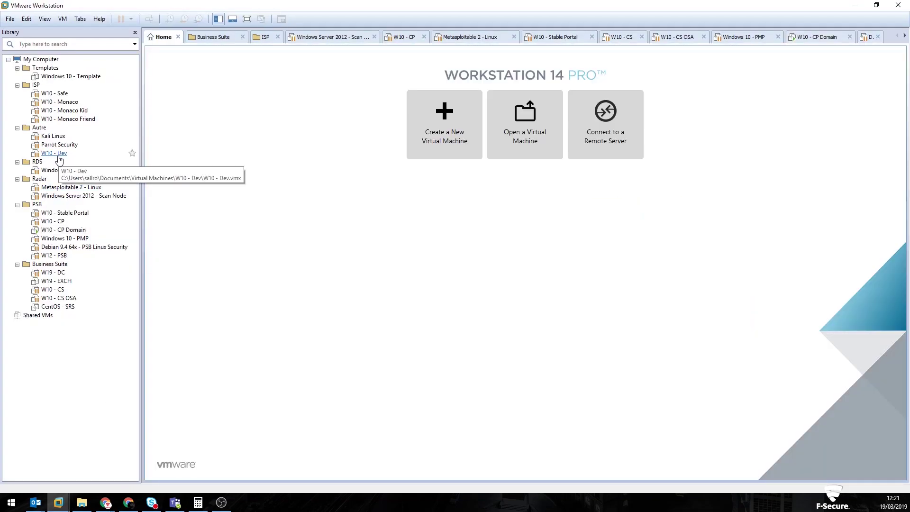
# Search the W10 - CP Domain VM's Start menu for 'supp', then hide the VM
pyautogui.click(58, 230)
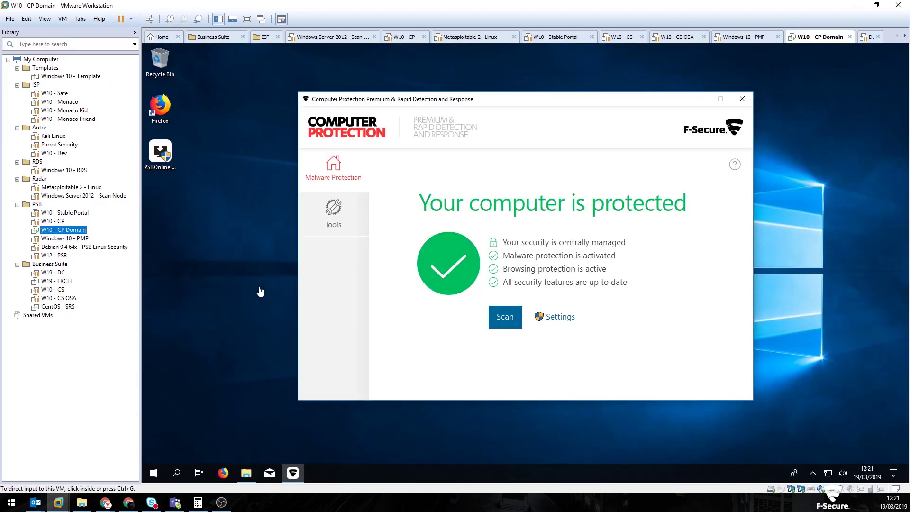
pyautogui.click(156, 473)
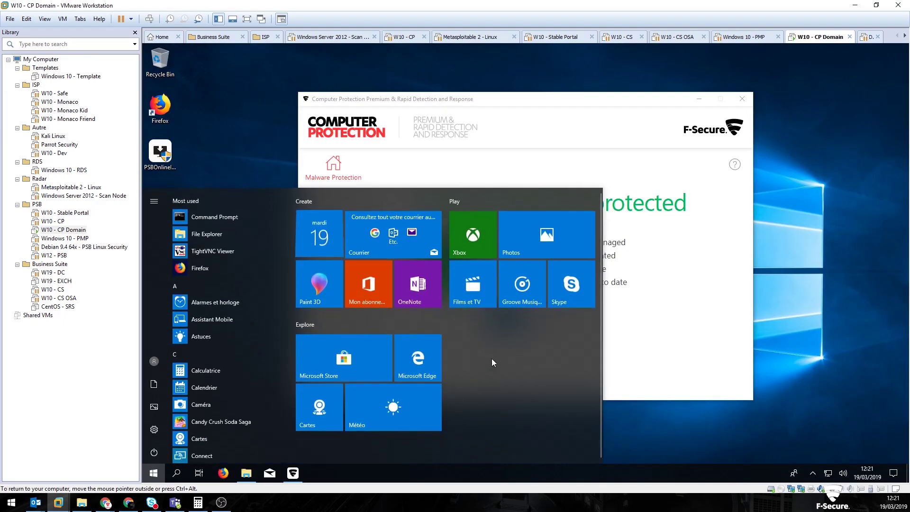
pyautogui.write('supp')
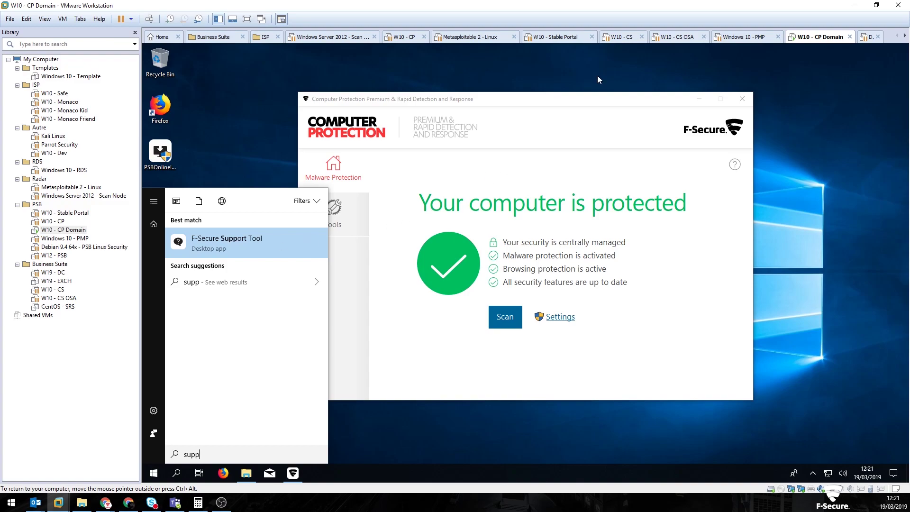
pyautogui.click(855, 5)
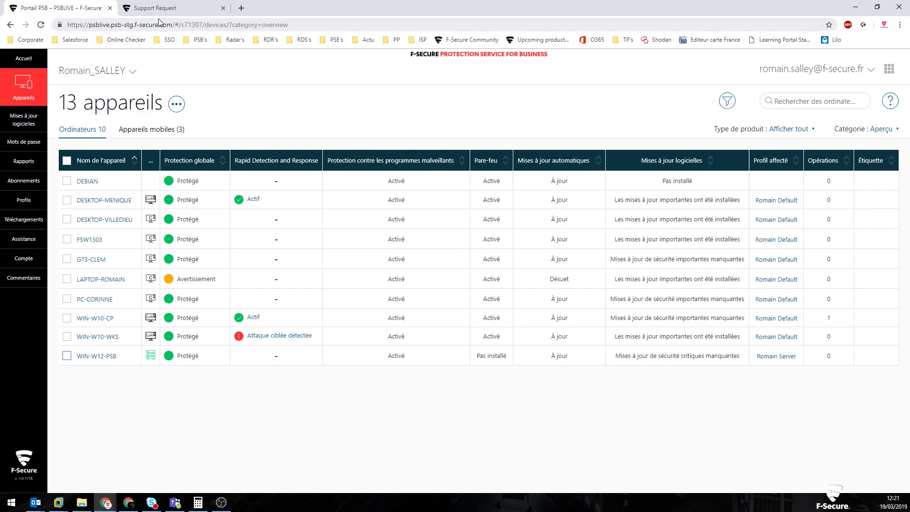
# Switch to the Support Request tab and scroll down to the Customer Number and attachment fields
pyautogui.click(156, 8)
pyautogui.scroll(-4, 331, 327)
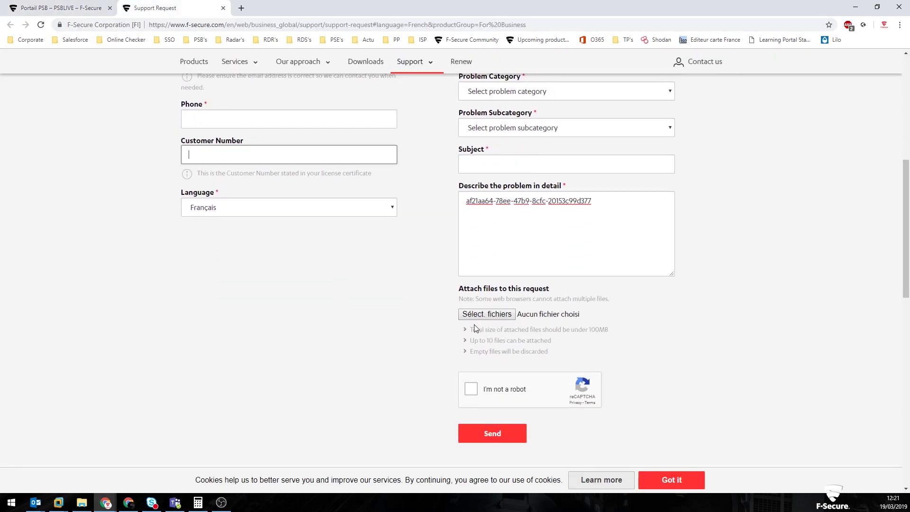
pyautogui.moveTo(473, 329); pyautogui.dragTo(633, 335)
pyautogui.click(633, 335)
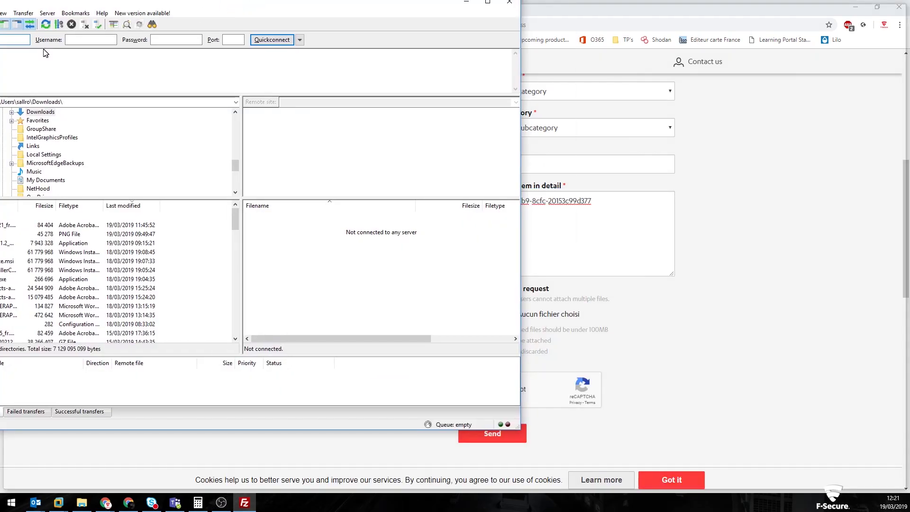
# Connect FileZilla to ftp.f-secure.com over plain FTP, open /incoming, then return to the portal
pyautogui.write('tp://ftp.f-secure.com')
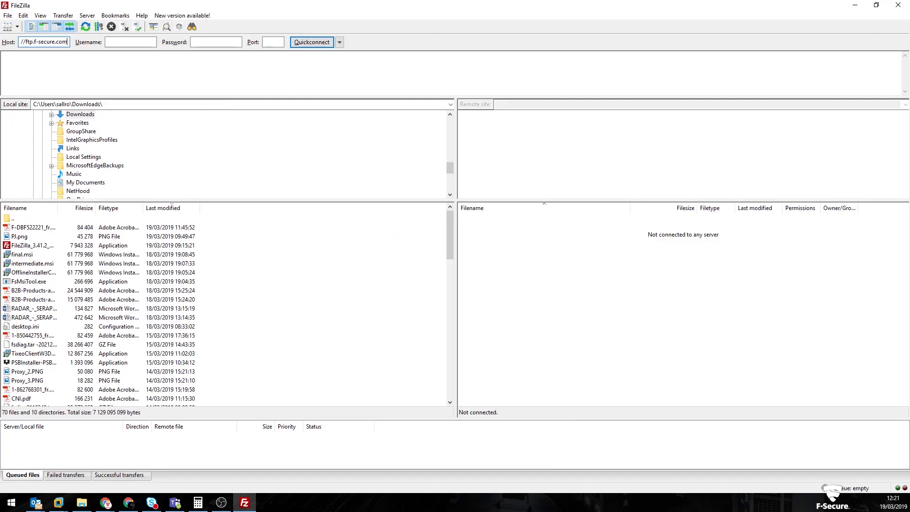
pyautogui.press('Return')
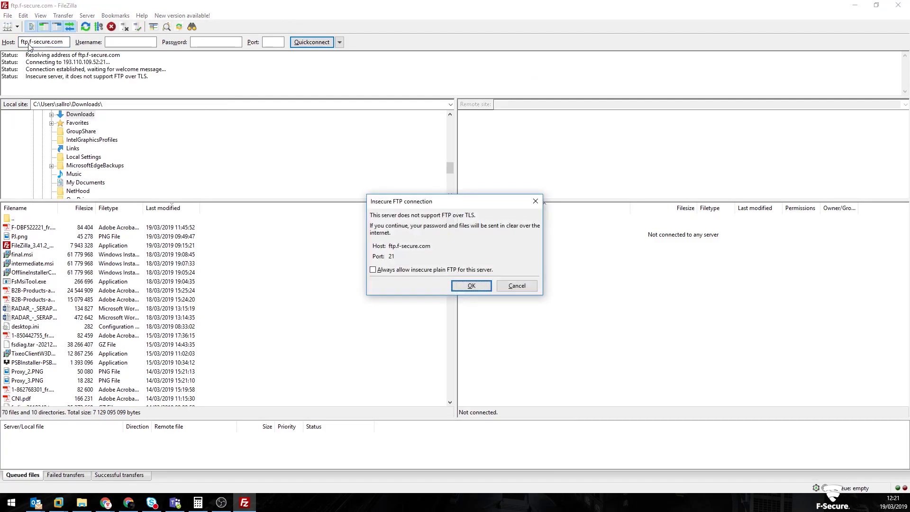
pyautogui.click(468, 284)
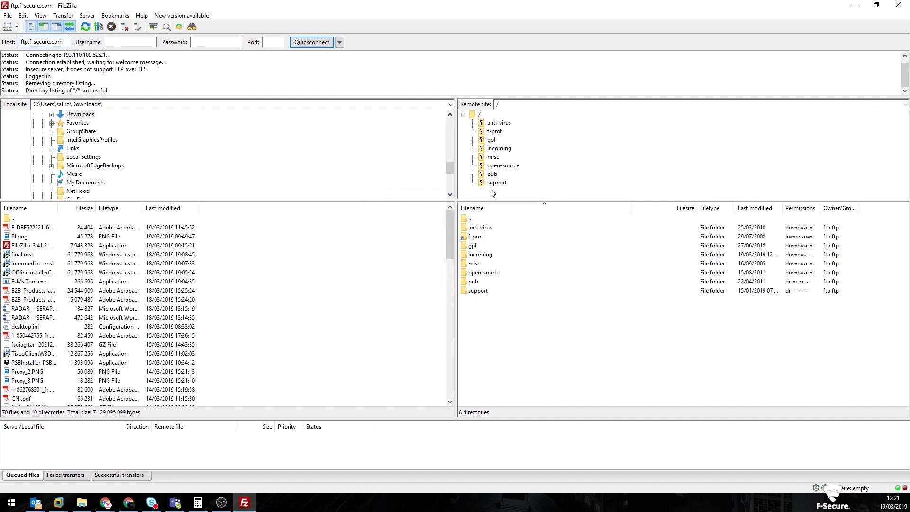
pyautogui.click(504, 150)
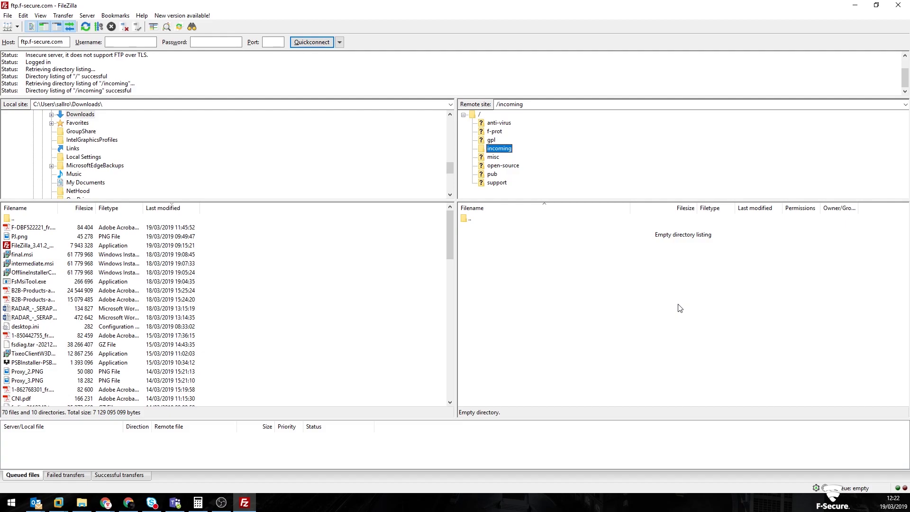
pyautogui.click(855, 5)
pyautogui.click(84, 12)
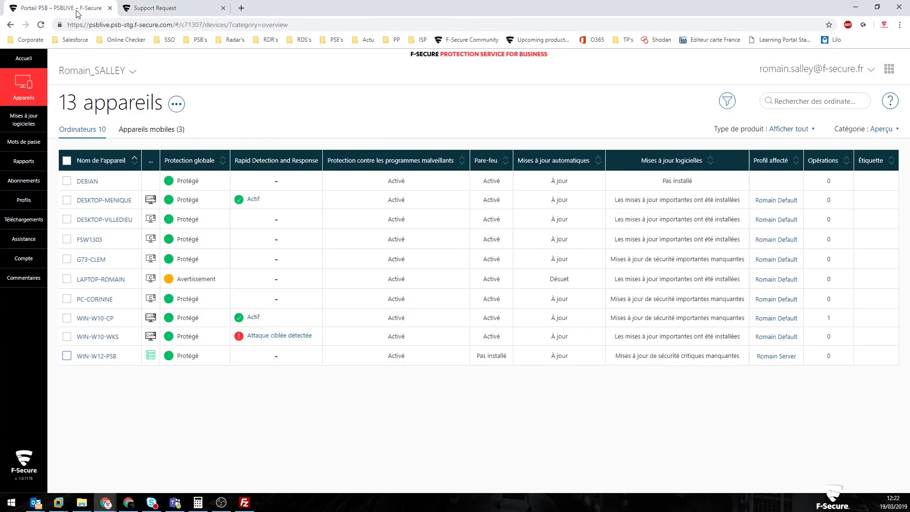
# Go to Accueil and switch the company view to FSC_Test Reseller
pyautogui.click(24, 59)
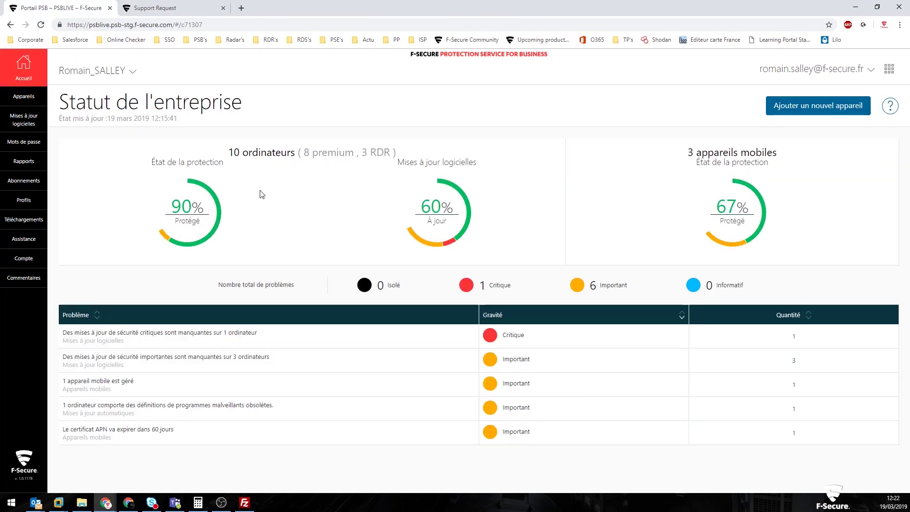
pyautogui.click(124, 72)
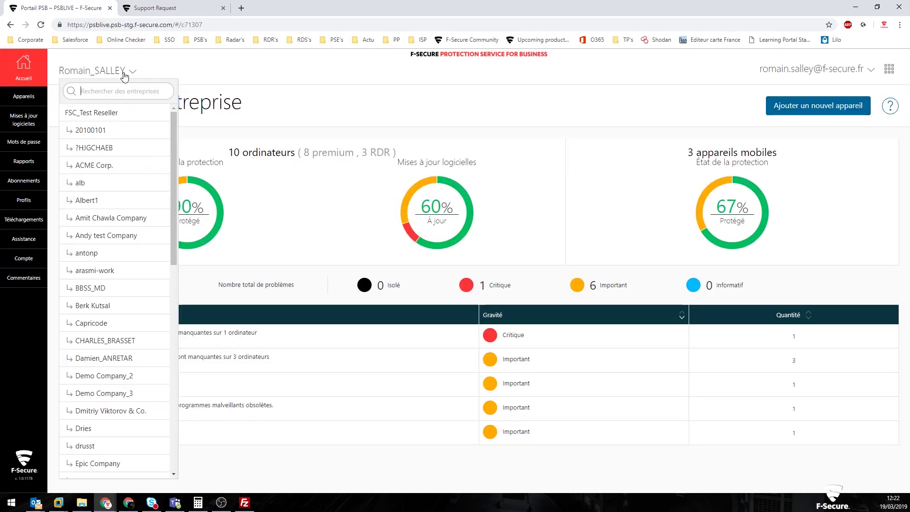
pyautogui.click(124, 113)
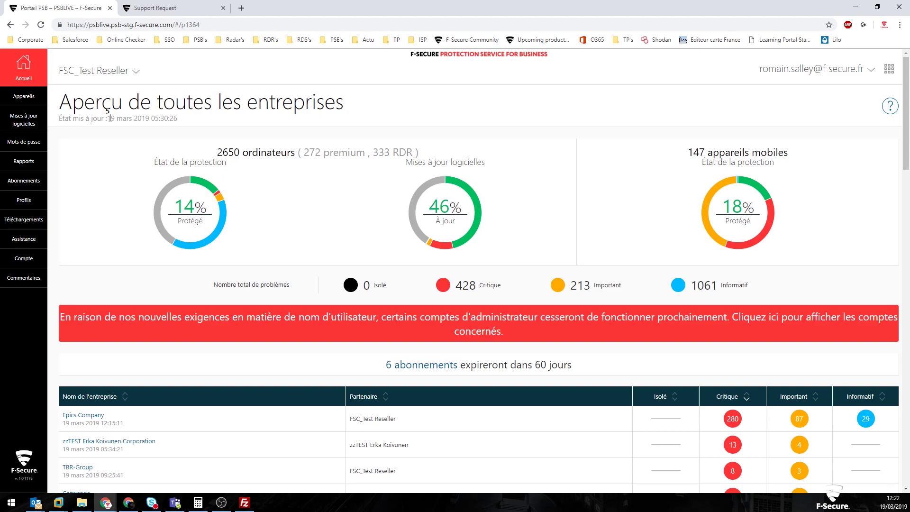
# Search 'rom' to open Romain_&_Co's dashboard, then switch back to FSC_Test Reseller
pyautogui.click(84, 70)
pyautogui.write('rom')
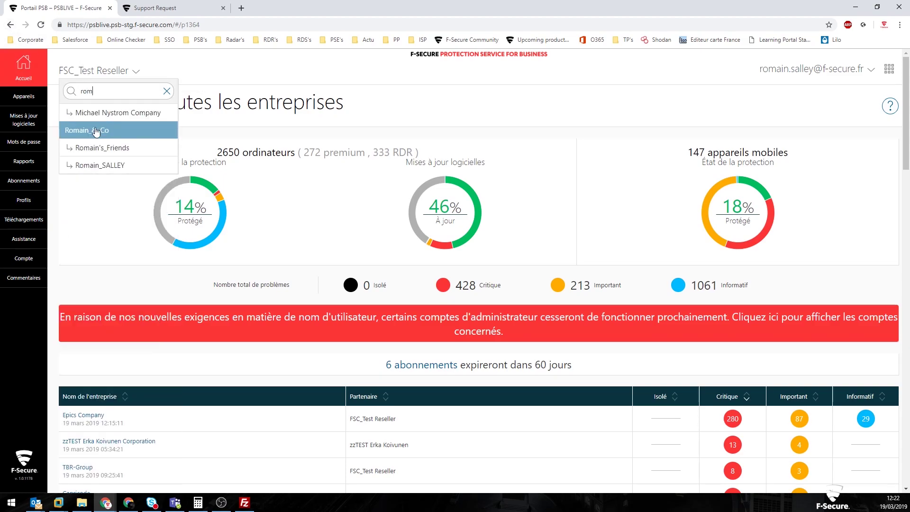
pyautogui.click(129, 135)
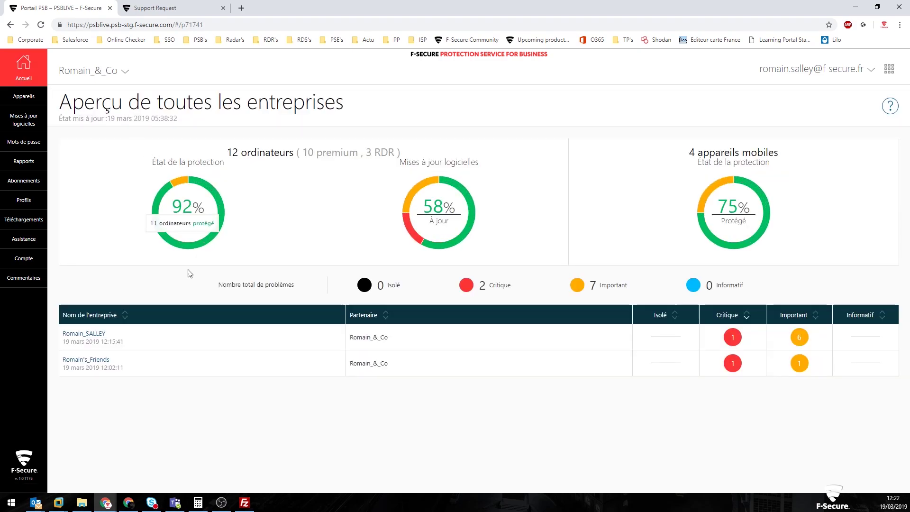
pyautogui.click(115, 79)
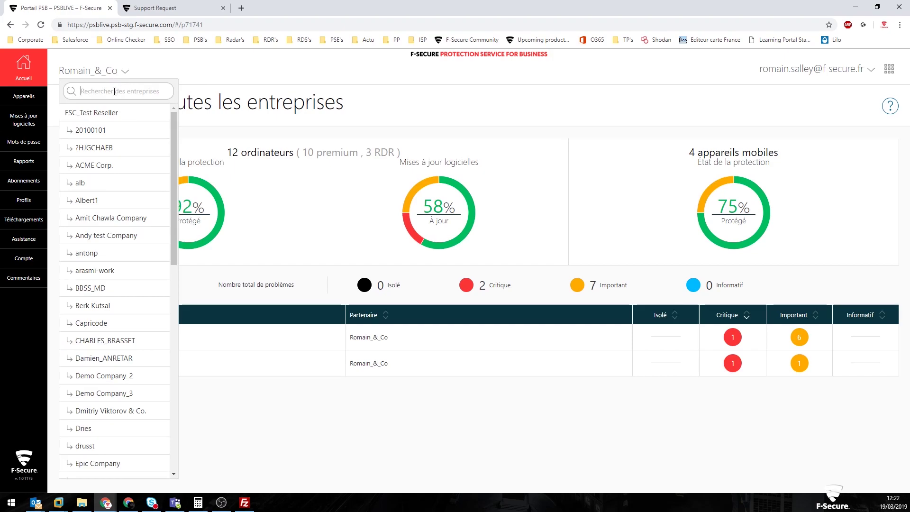
pyautogui.click(117, 113)
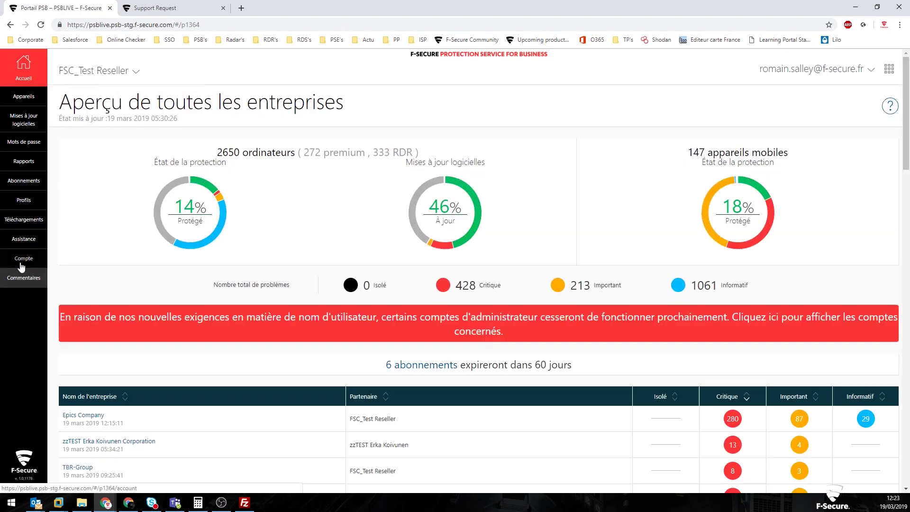
# Glance at the Commentaires page, return to Gestion du compte, and open the company selector
pyautogui.click(22, 262)
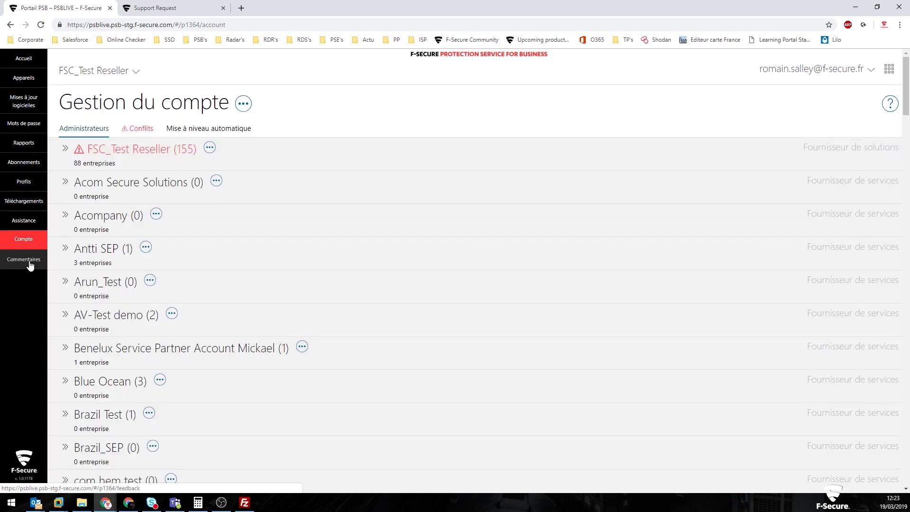
pyautogui.click(28, 260)
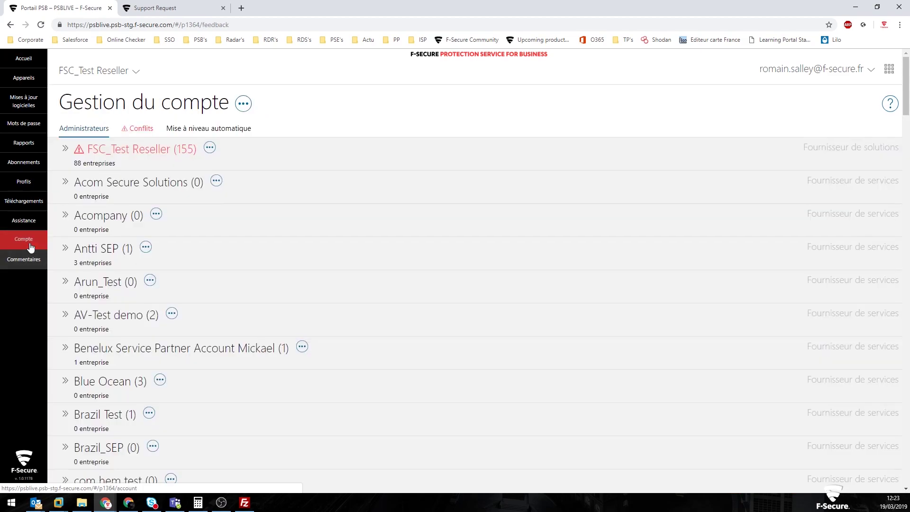
pyautogui.click(30, 244)
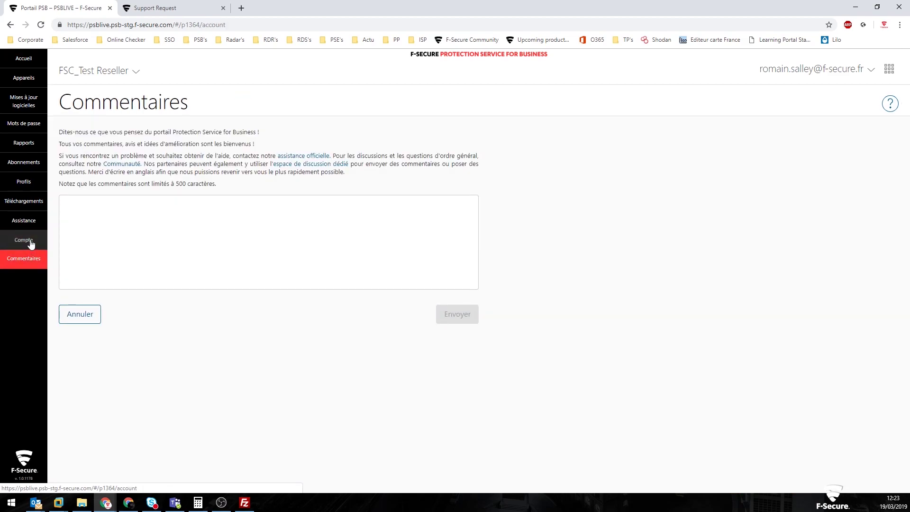
pyautogui.click(243, 104)
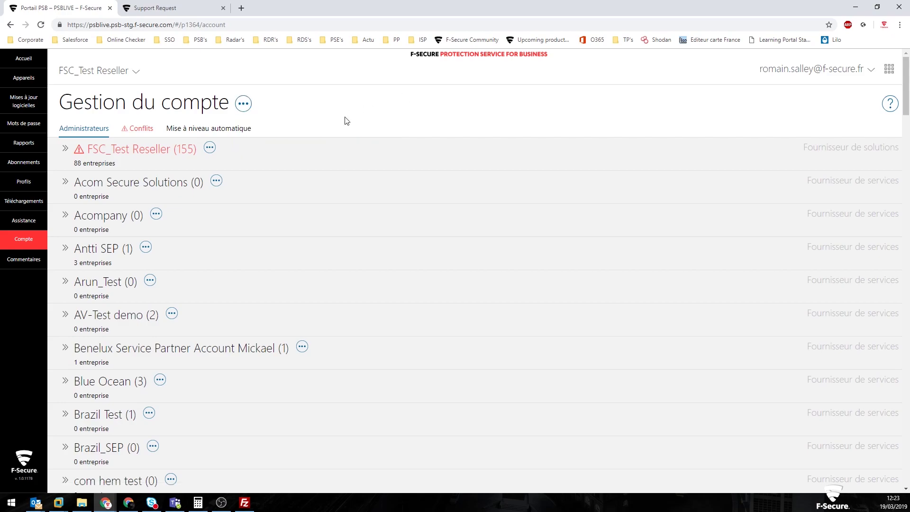
pyautogui.click(95, 74)
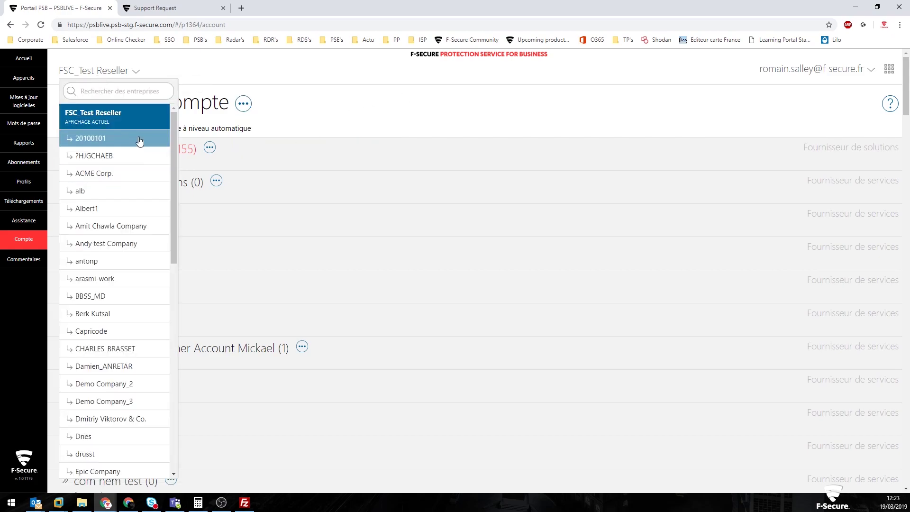
pyautogui.click(105, 258)
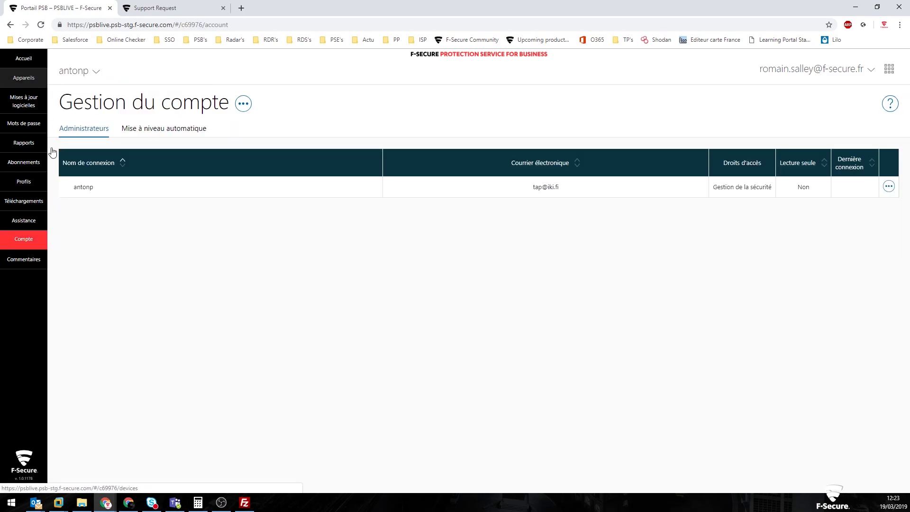
pyautogui.click(247, 109)
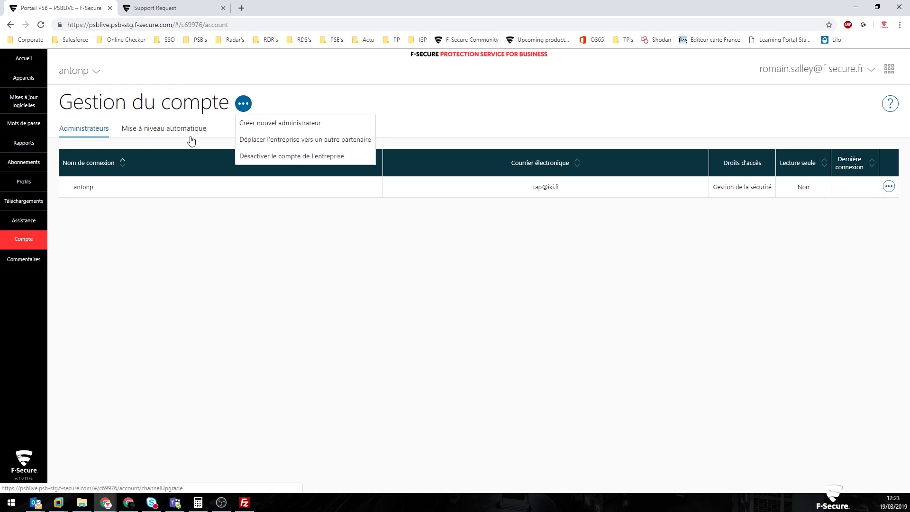
pyautogui.click(287, 139)
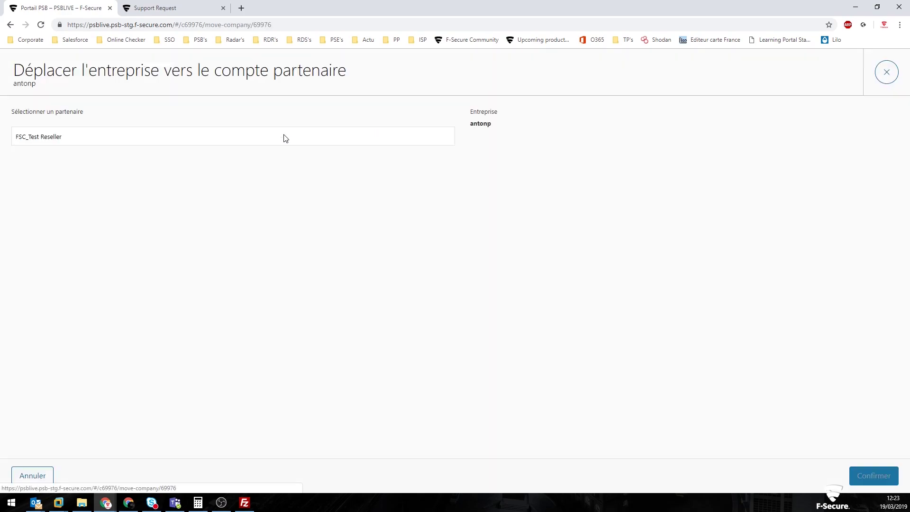
pyautogui.click(246, 140)
pyautogui.scroll(-5, 239, 227)
pyautogui.press('Escape')
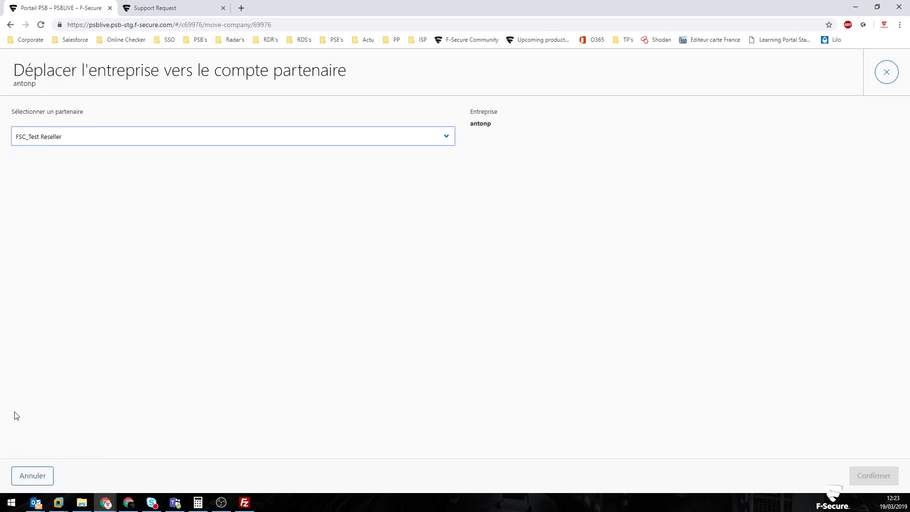
# Browse the partner list again, cancel the move with Annuler, and open the company selector
pyautogui.click(396, 135)
pyautogui.scroll(-1, 449, 206)
pyautogui.moveTo(450, 207); pyautogui.dragTo(441, 328)
pyautogui.scroll(-1, 440, 331)
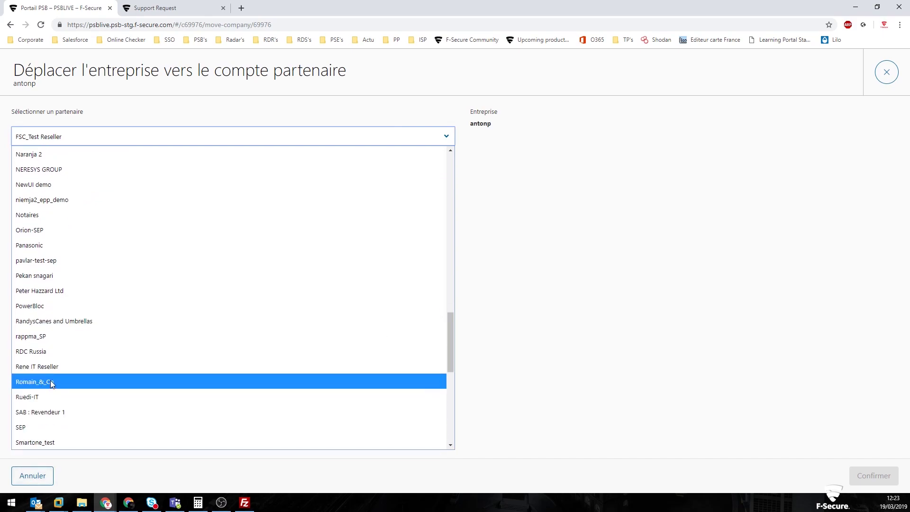
pyautogui.click(878, 76)
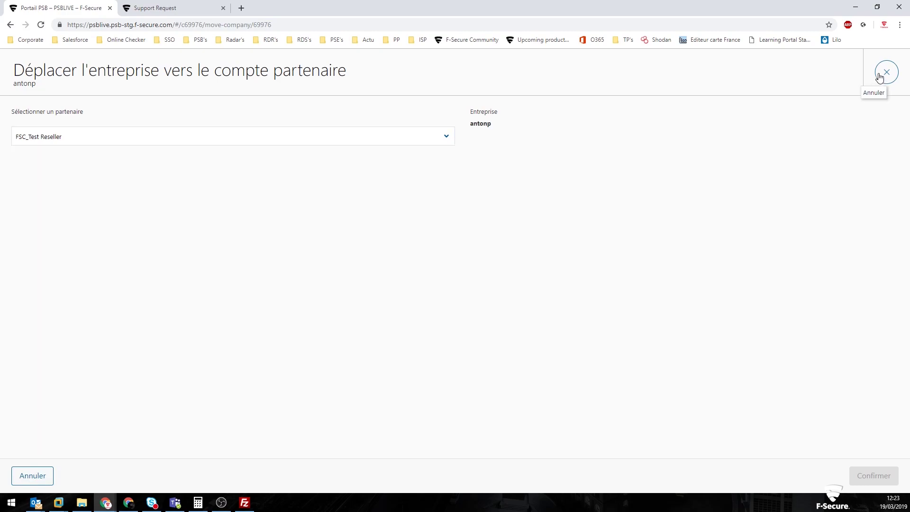
pyautogui.click(879, 77)
pyautogui.click(70, 74)
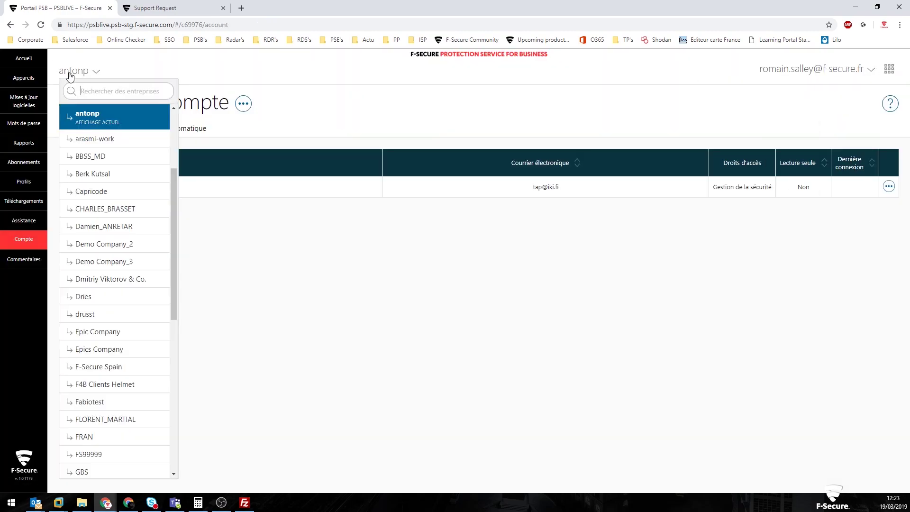
pyautogui.write('rom')
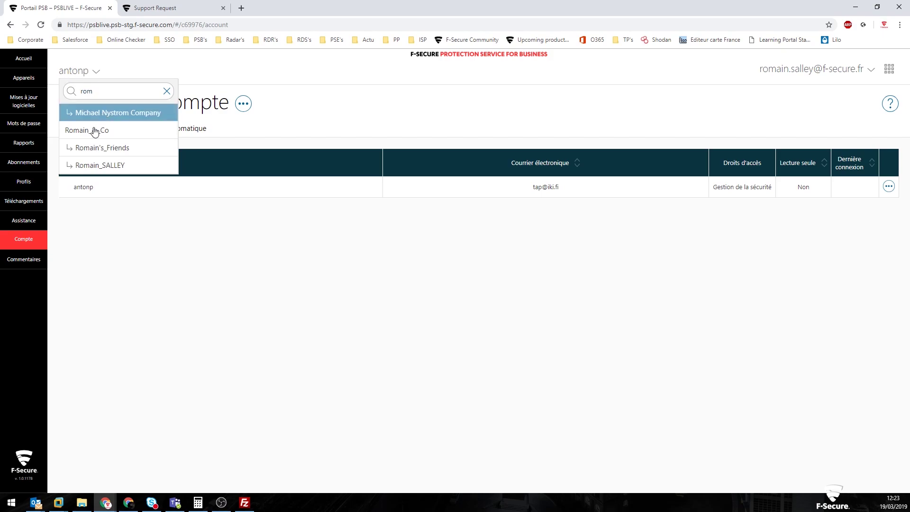
pyautogui.click(95, 135)
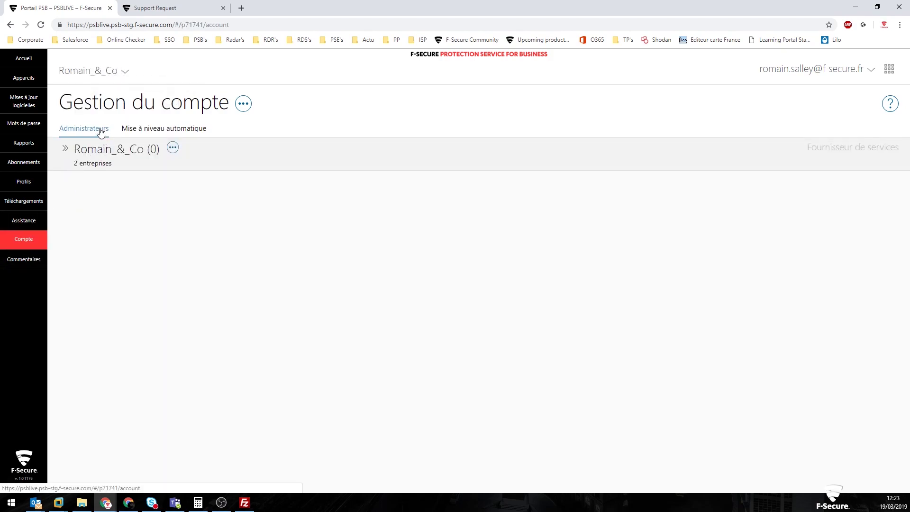
pyautogui.click(244, 104)
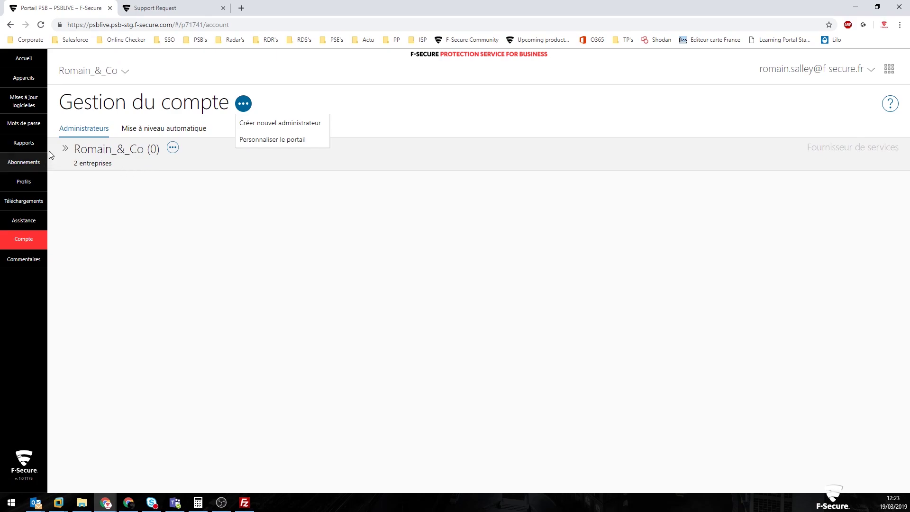
pyautogui.click(65, 149)
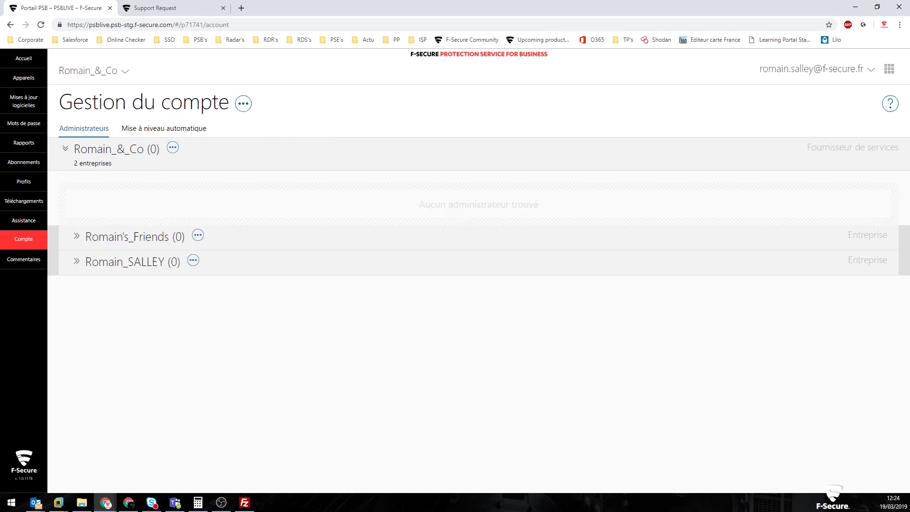
pyautogui.click(38, 80)
pyautogui.click(66, 71)
pyautogui.write('rom')
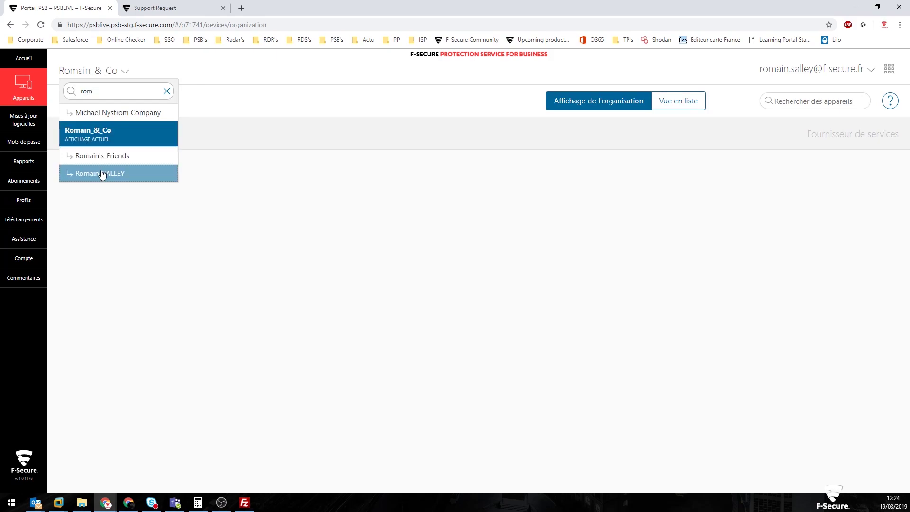
pyautogui.click(102, 173)
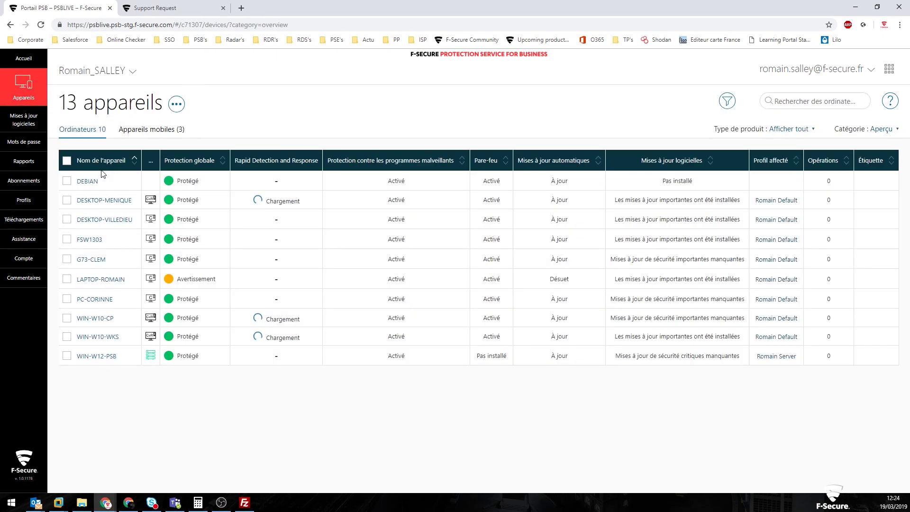
# Show the Active Directory category for the computers and select the common name FSW1303
pyautogui.click(879, 134)
pyautogui.click(807, 276)
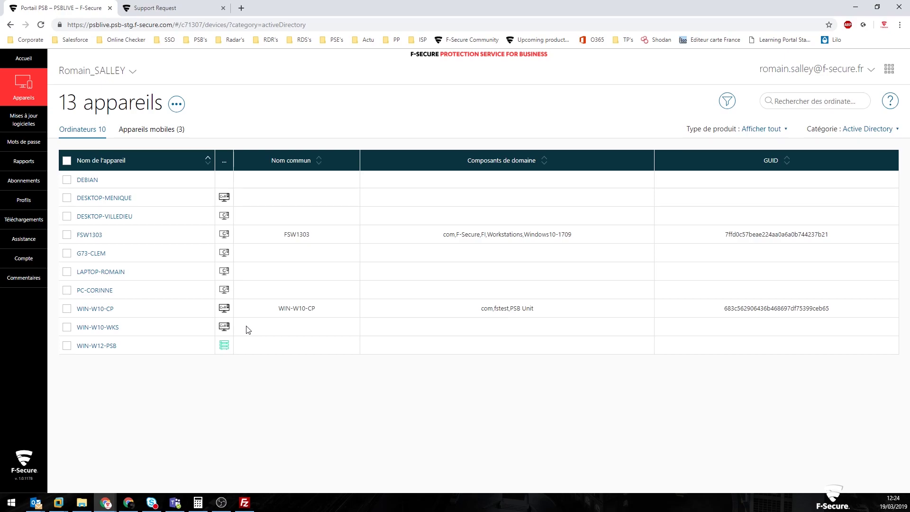
pyautogui.doubleClick(301, 239)
pyautogui.click(195, 24)
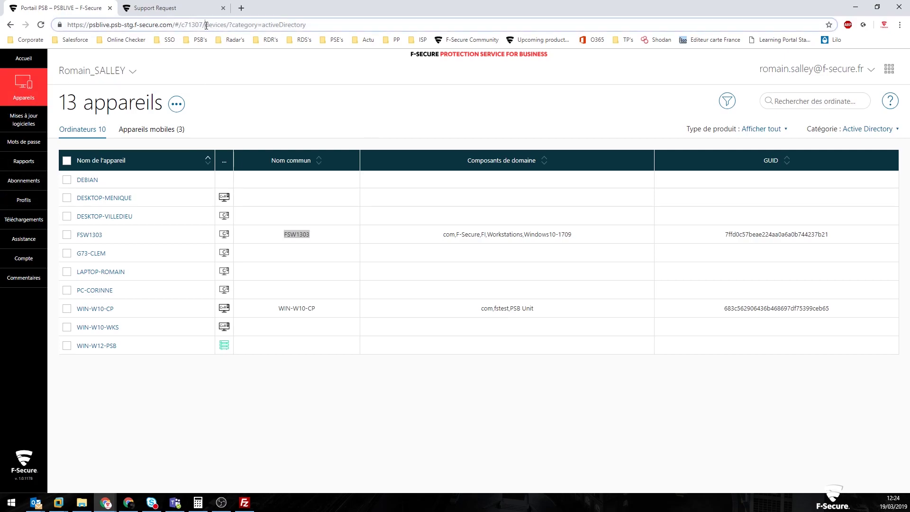
pyautogui.click(32, 85)
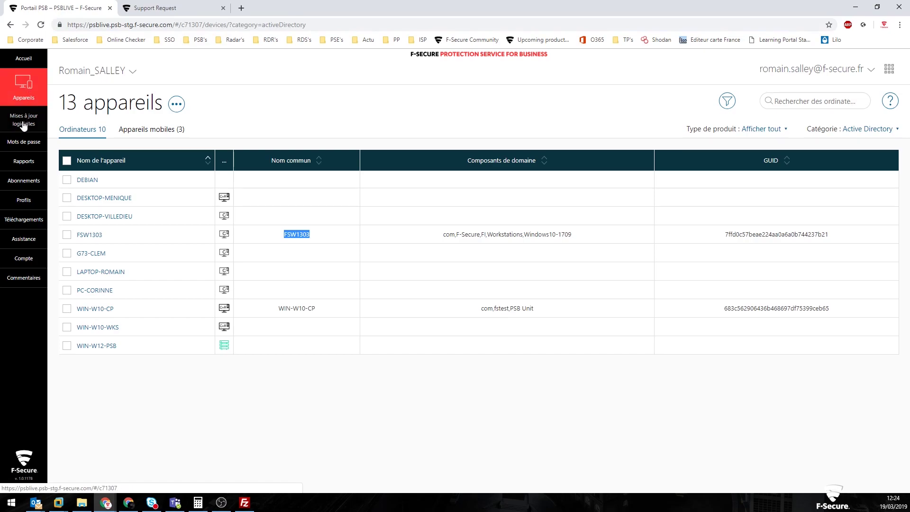
# From Appareils mobiles, add a new device with the Freedome for Business licence and continue
pyautogui.click(175, 132)
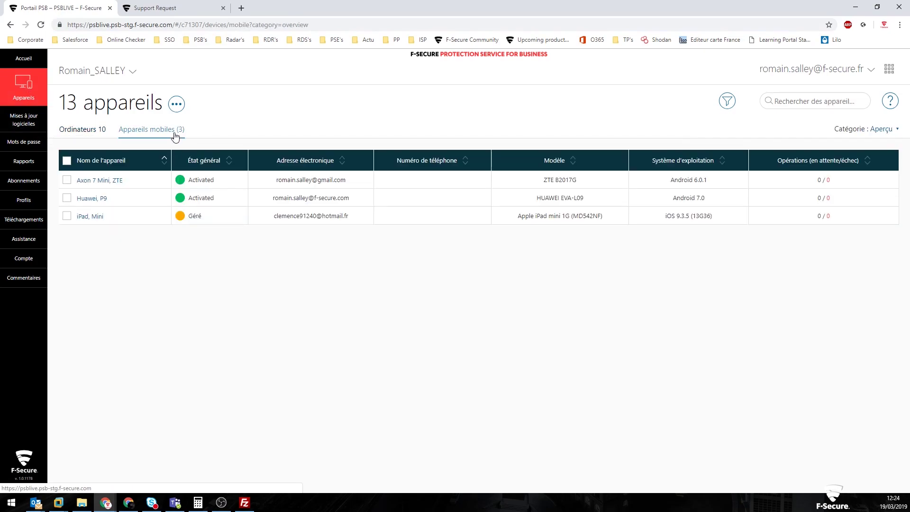
pyautogui.click(177, 105)
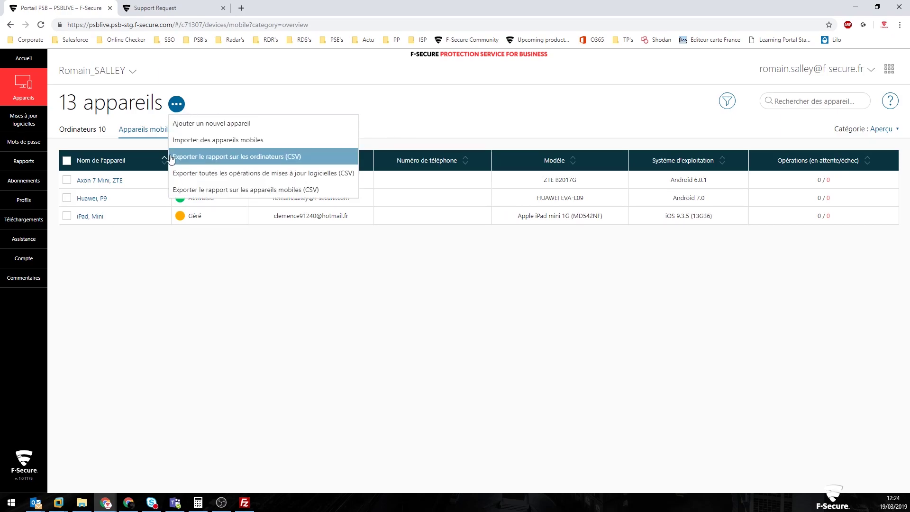
pyautogui.click(197, 131)
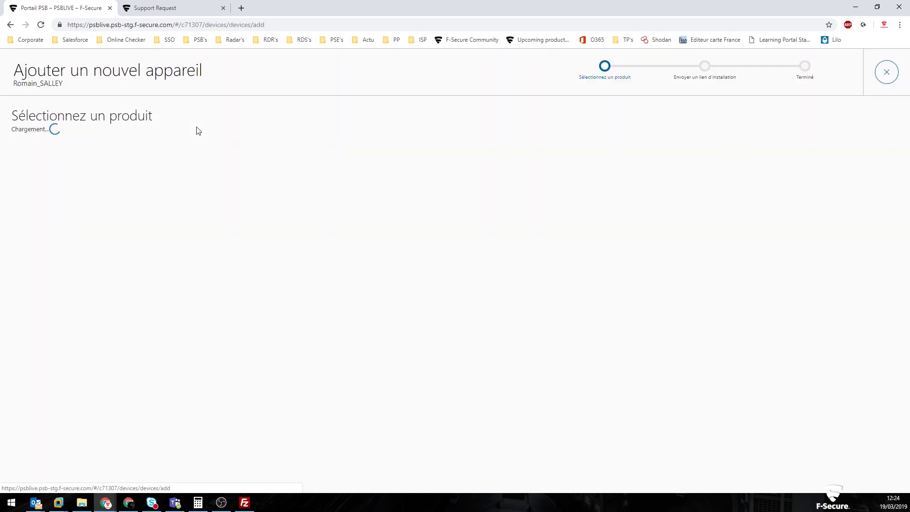
pyautogui.scroll(-1, 97, 299)
pyautogui.scroll(-1, 97, 299)
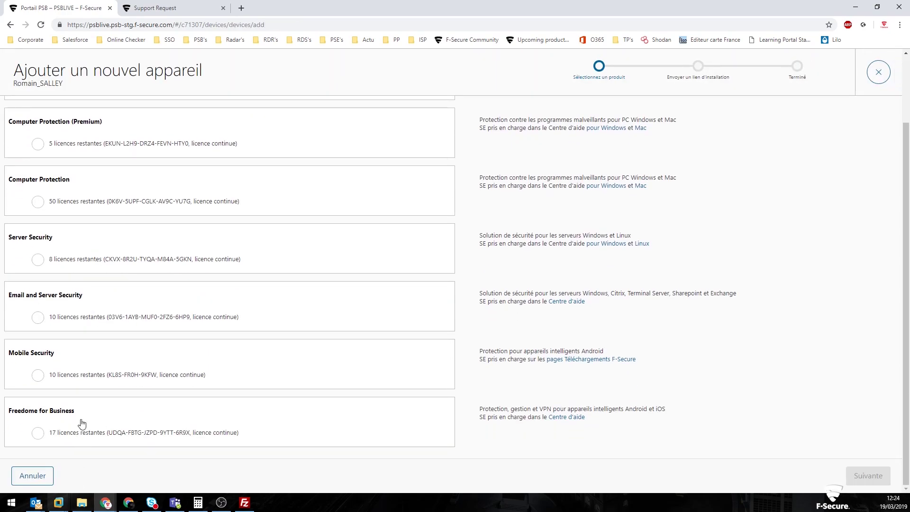
pyautogui.click(81, 432)
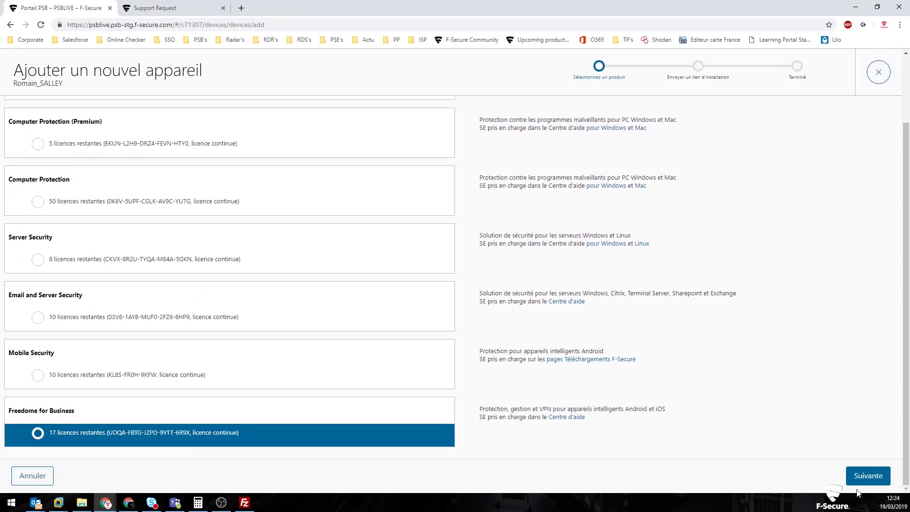
pyautogui.click(867, 475)
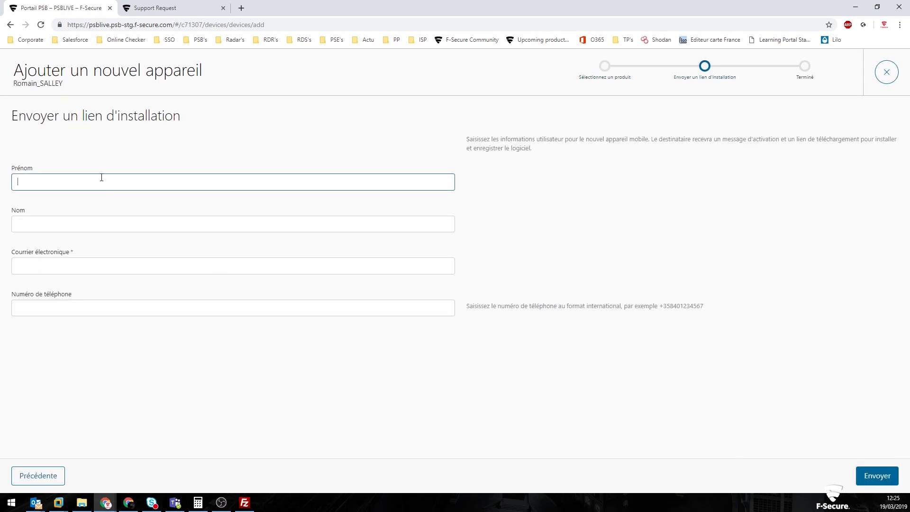
# Enter 'Test' as the name and the user's e-mail address, send the installation link, and close the wizard
pyautogui.write('Test')
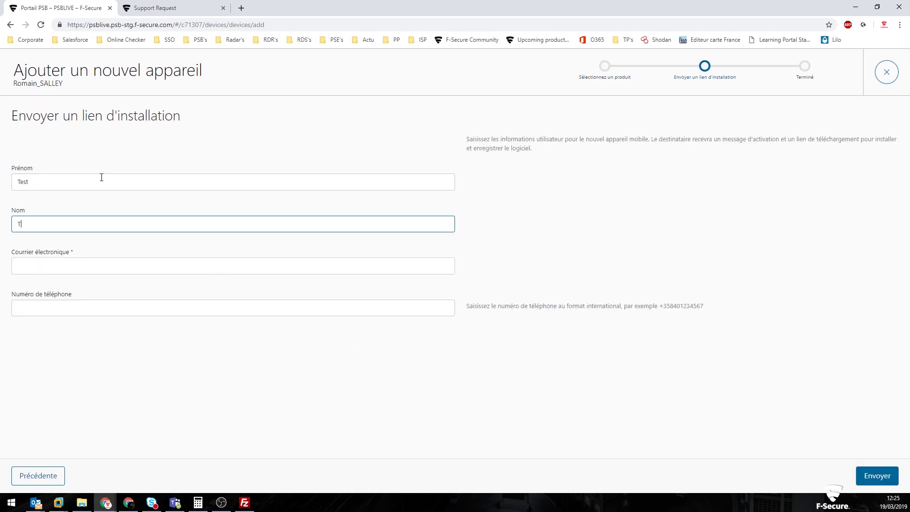
pyautogui.press('Tab')
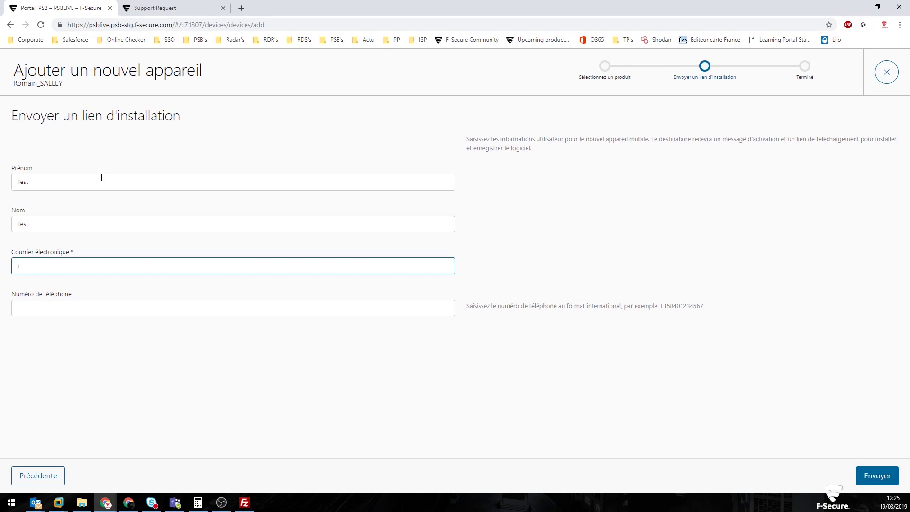
pyautogui.click(876, 475)
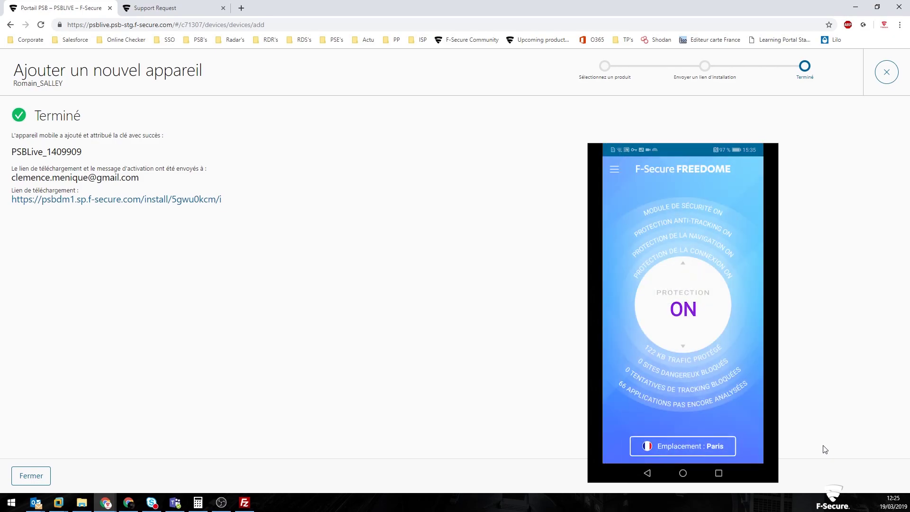
pyautogui.click(881, 77)
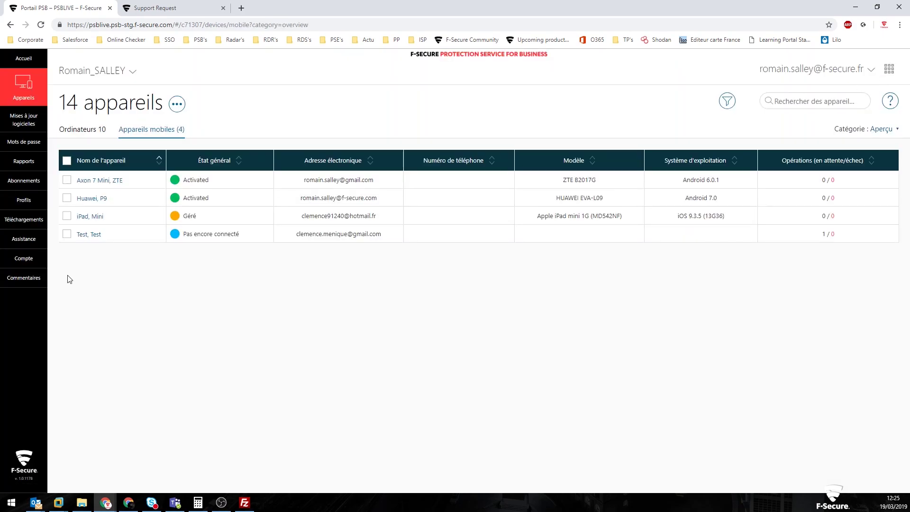
# Tick the Test, Test row in the mobile devices list to reveal its device actions
pyautogui.click(67, 234)
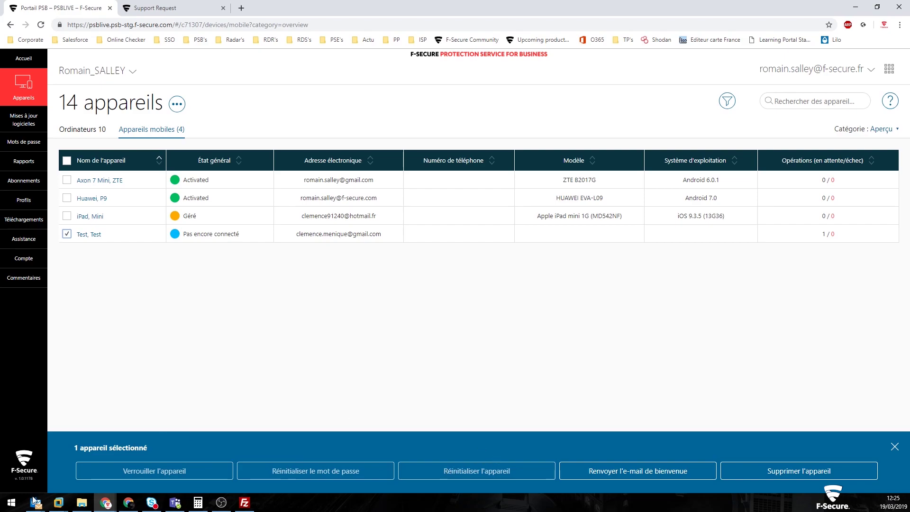
pyautogui.doubleClick(296, 478)
pyautogui.doubleClick(128, 469)
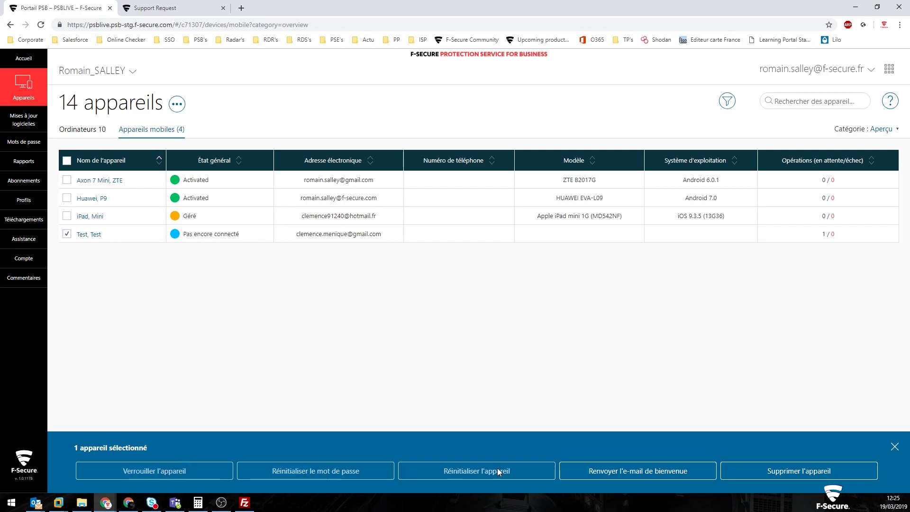